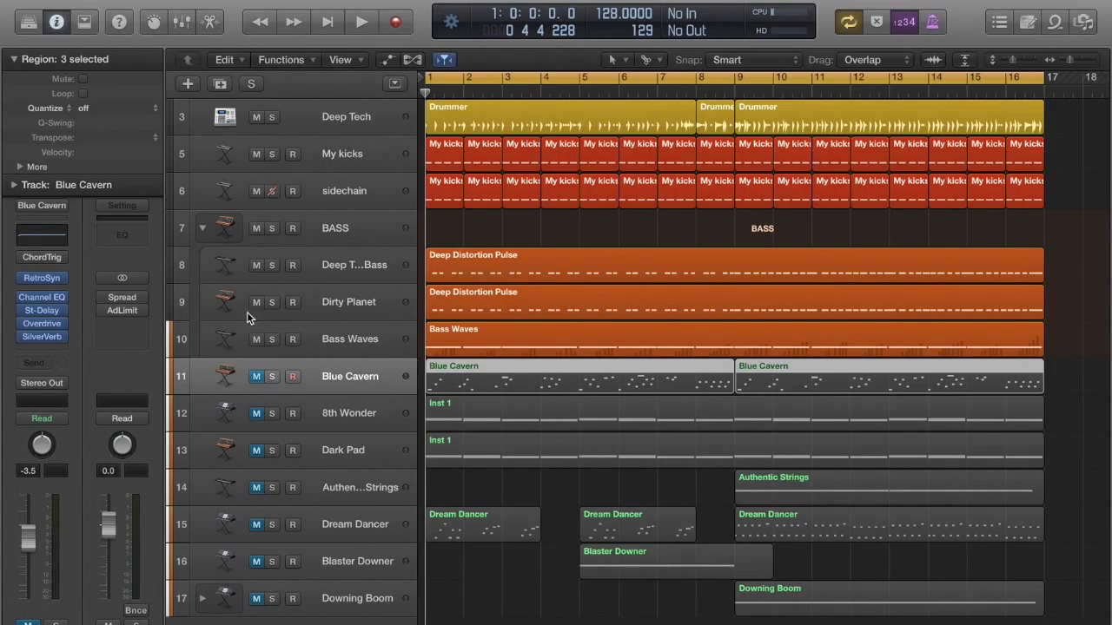
- Look at the Library patches for the Blue Cavern track, and hide the Library again
left_click(28, 24)
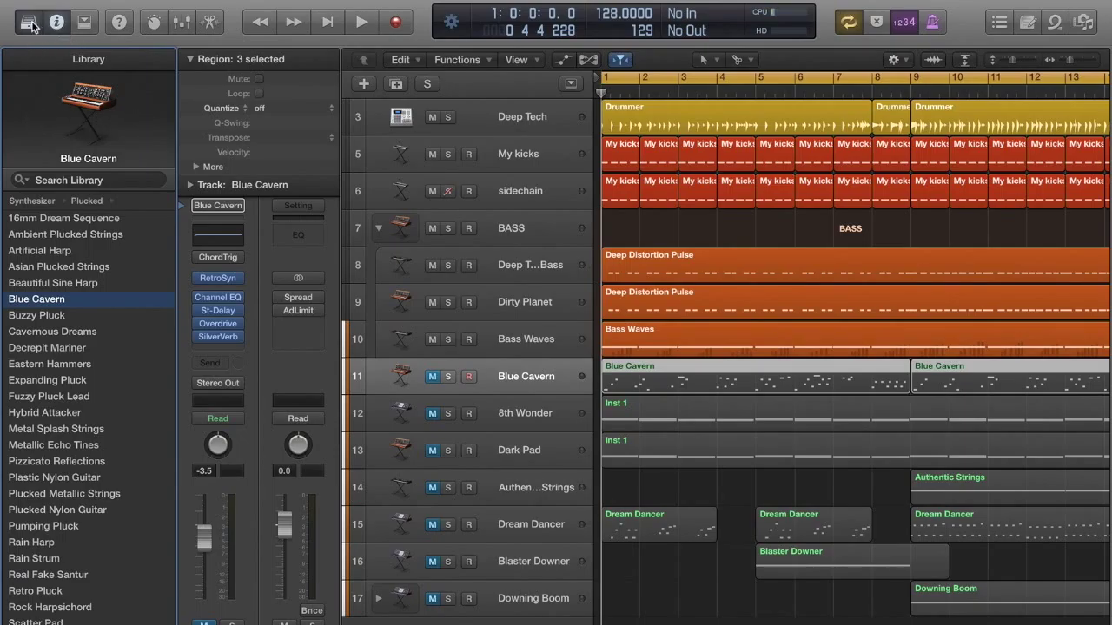
left_click(30, 22)
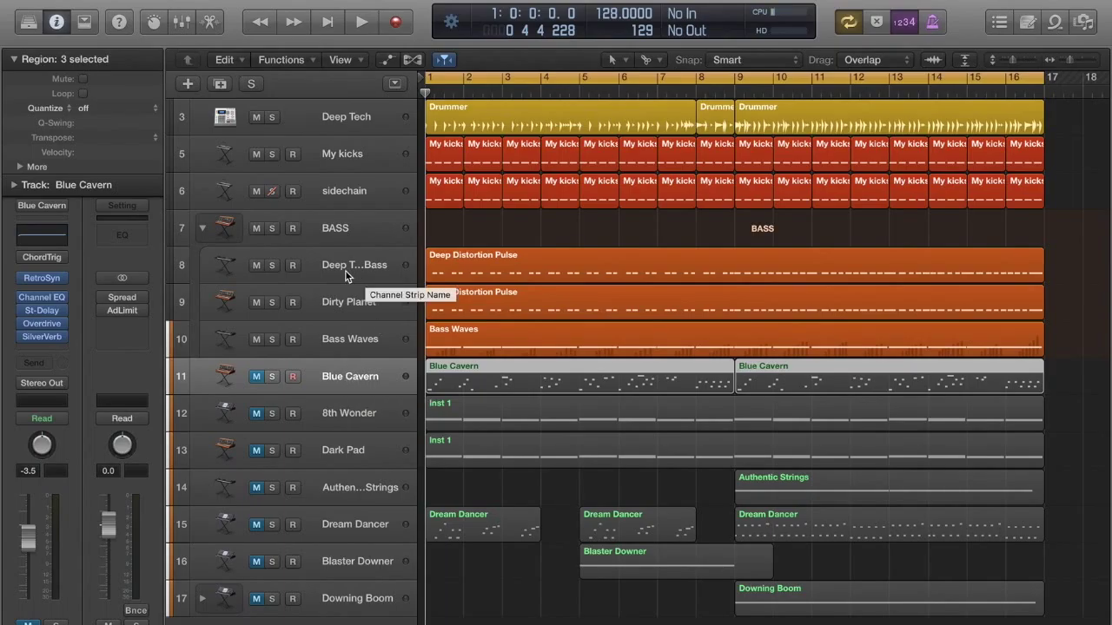
- Compare the channel strips of the BASS track stack and the Bass Waves track
left_click(346, 235)
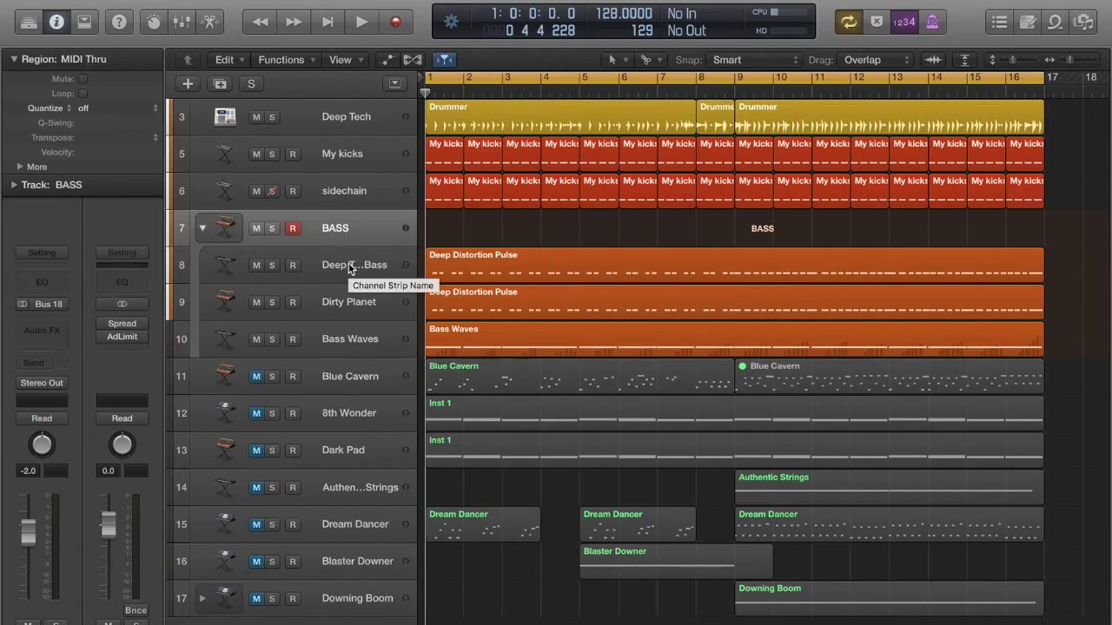
left_click(350, 344)
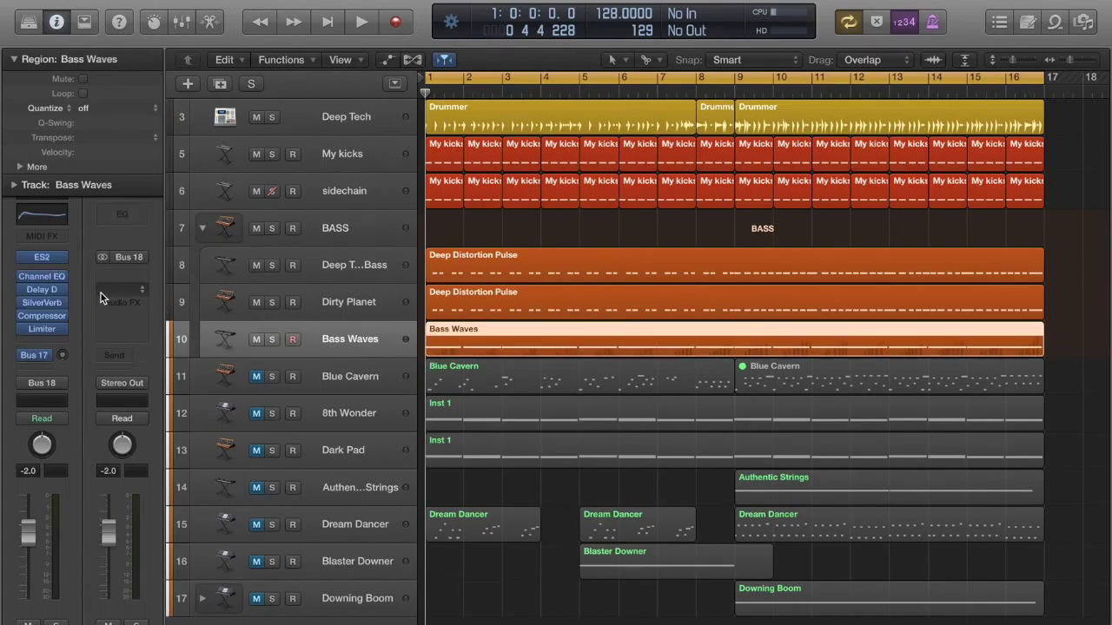
left_click(325, 228)
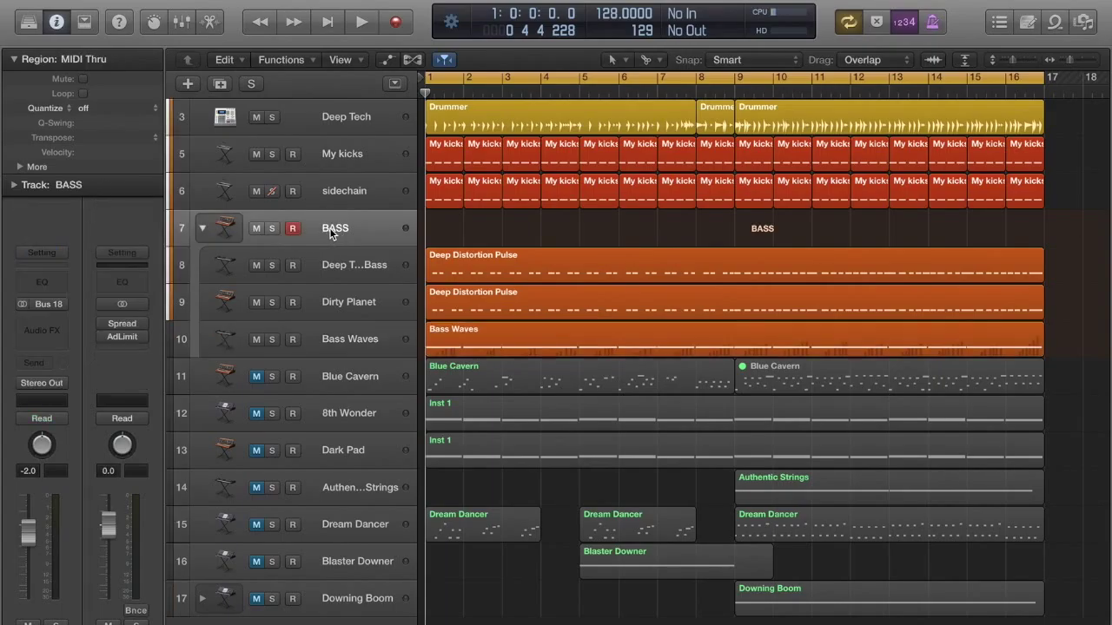
left_click(350, 341)
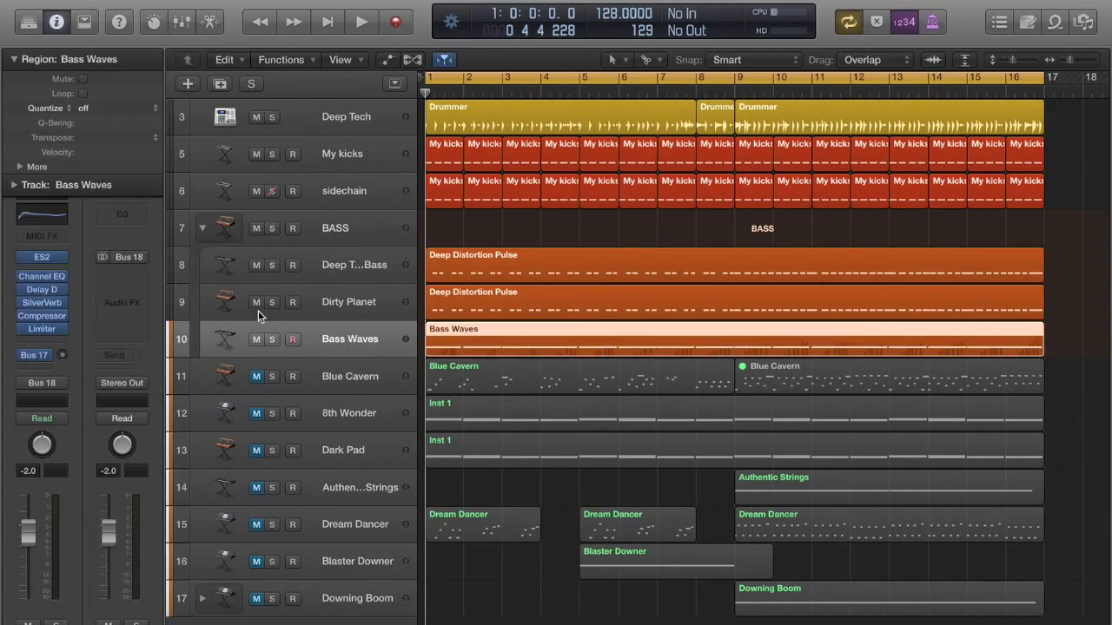
- Inspect the Compressor on the Bass Waves track and play the arrangement from the start
left_click(38, 317)
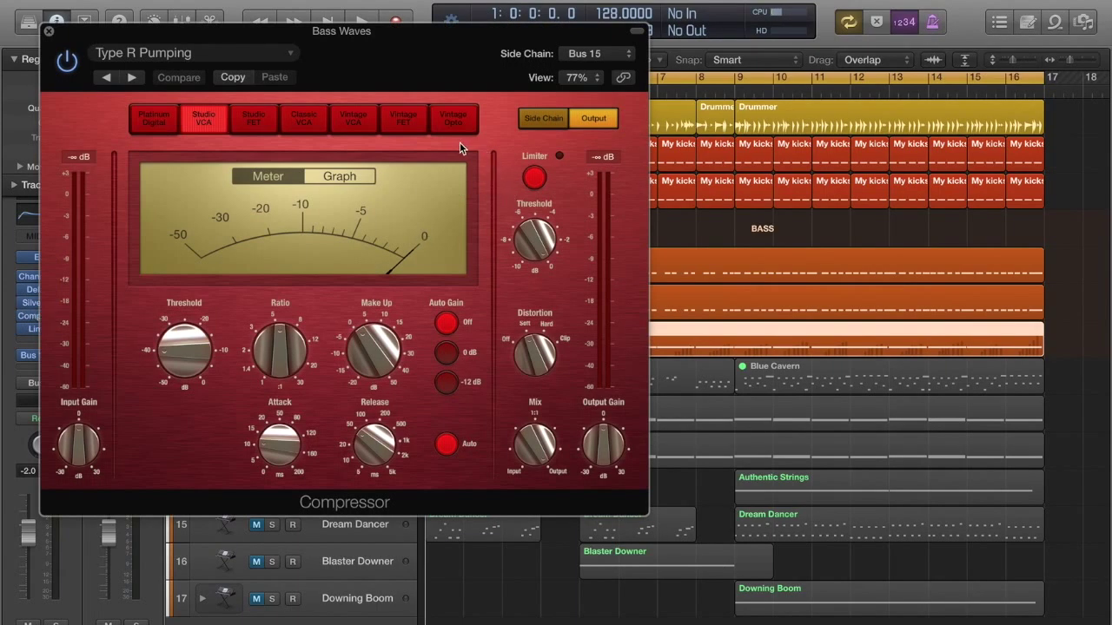
left_click(50, 32)
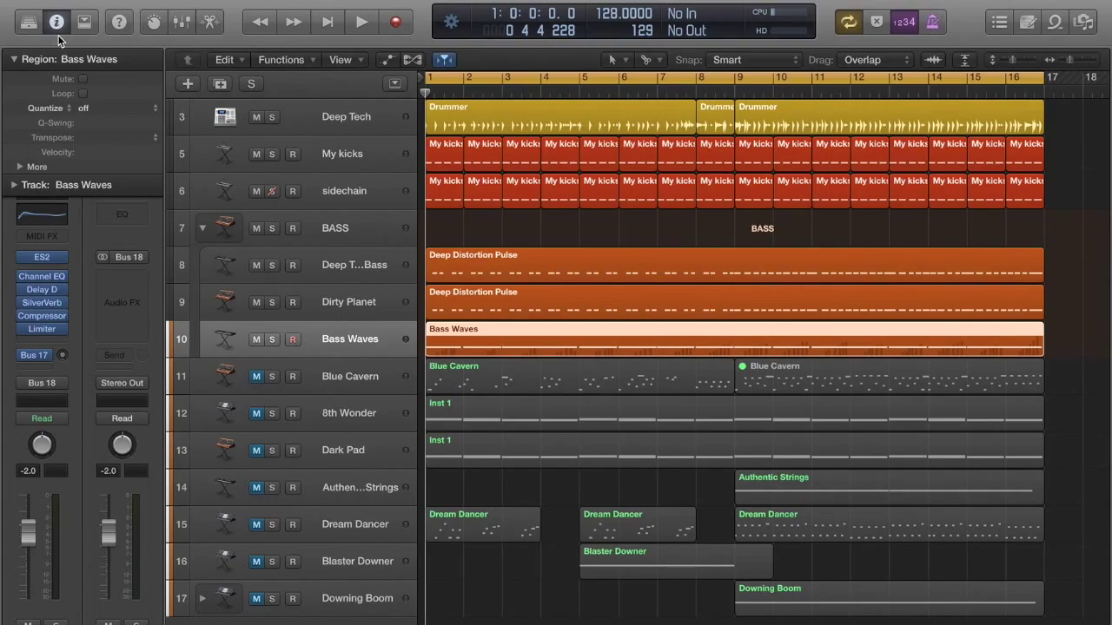
key("space")
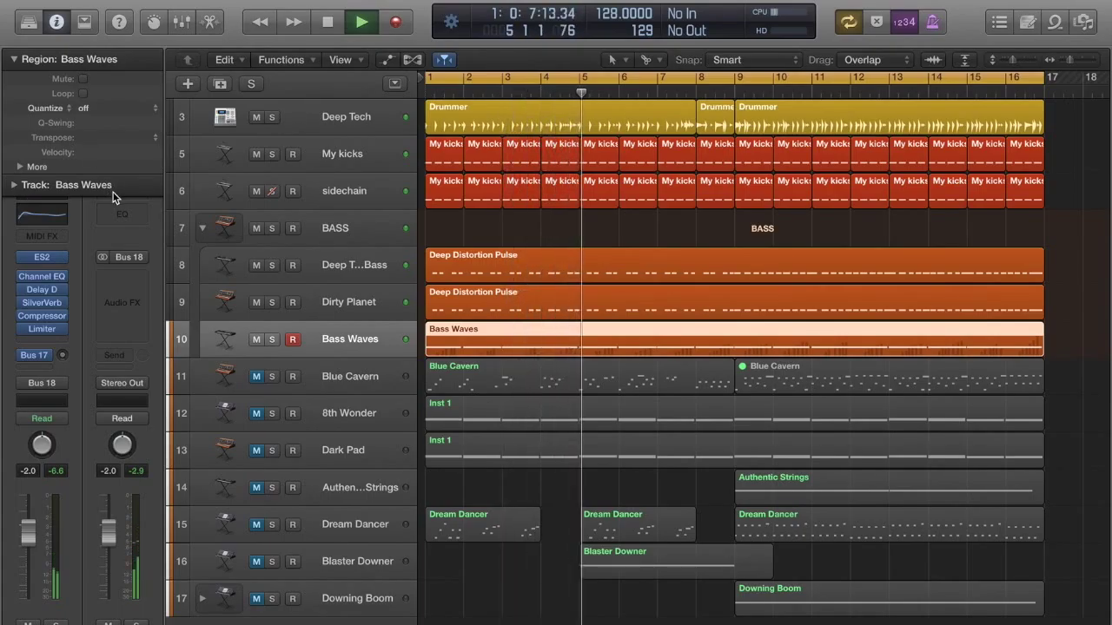
key("space")
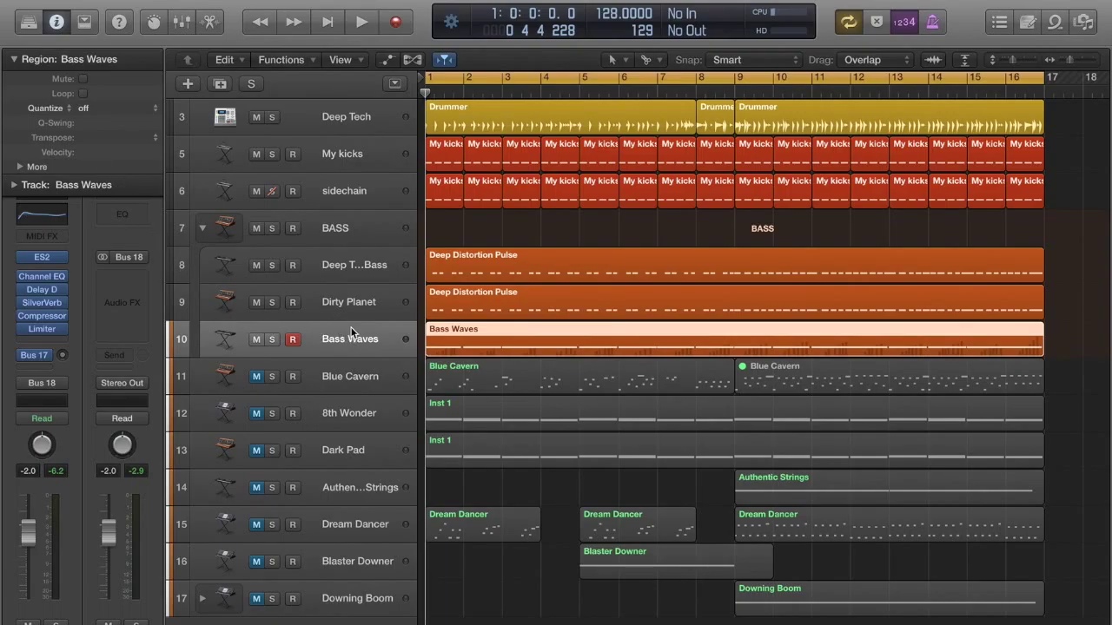
- Unmute the Blue Cavern track and audition it in the full mix and soloed
left_click(347, 375)
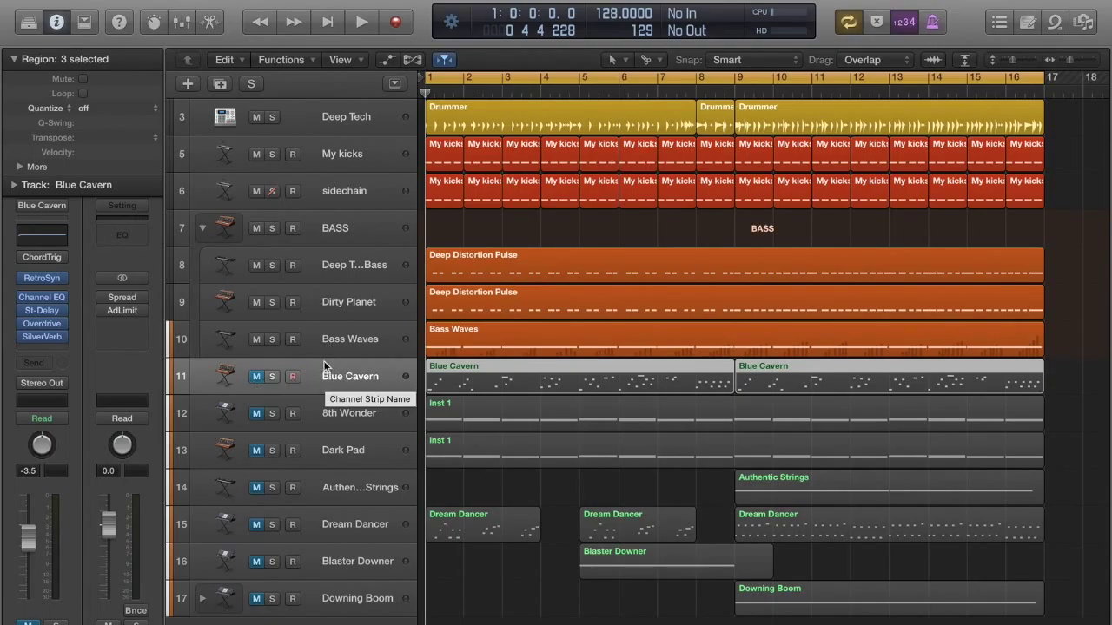
left_click(257, 377)
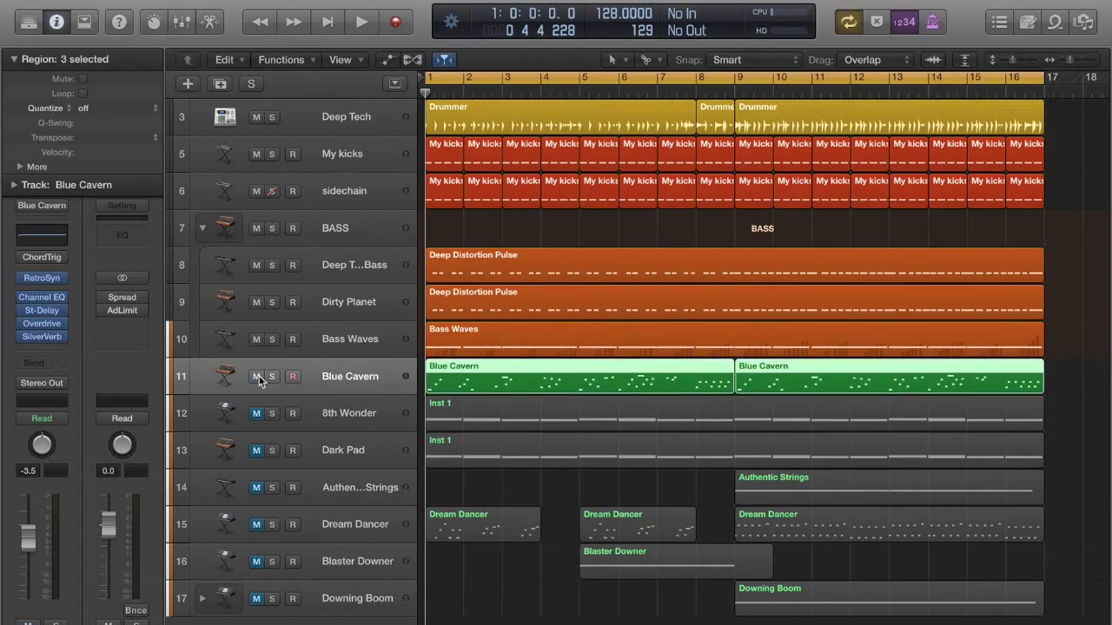
key("space")
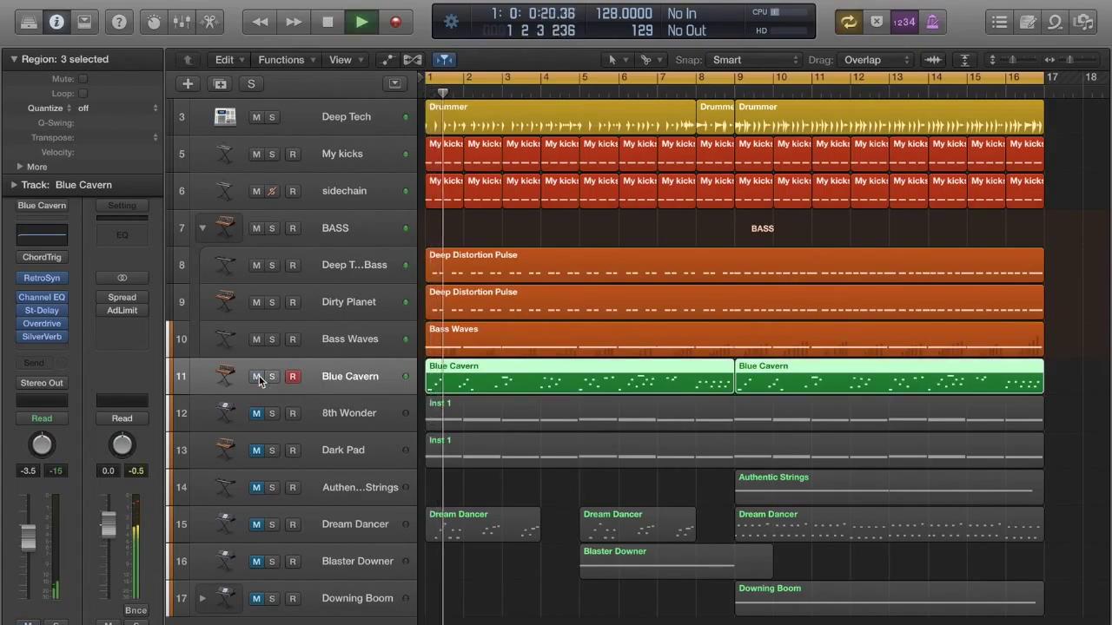
left_click(271, 376)
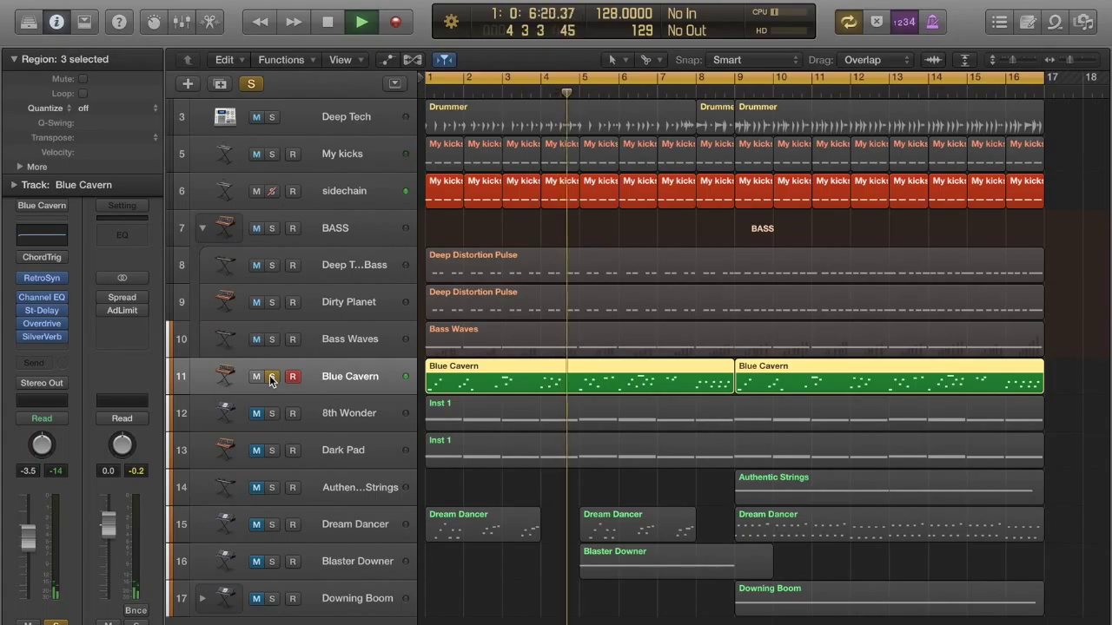
left_click(271, 377)
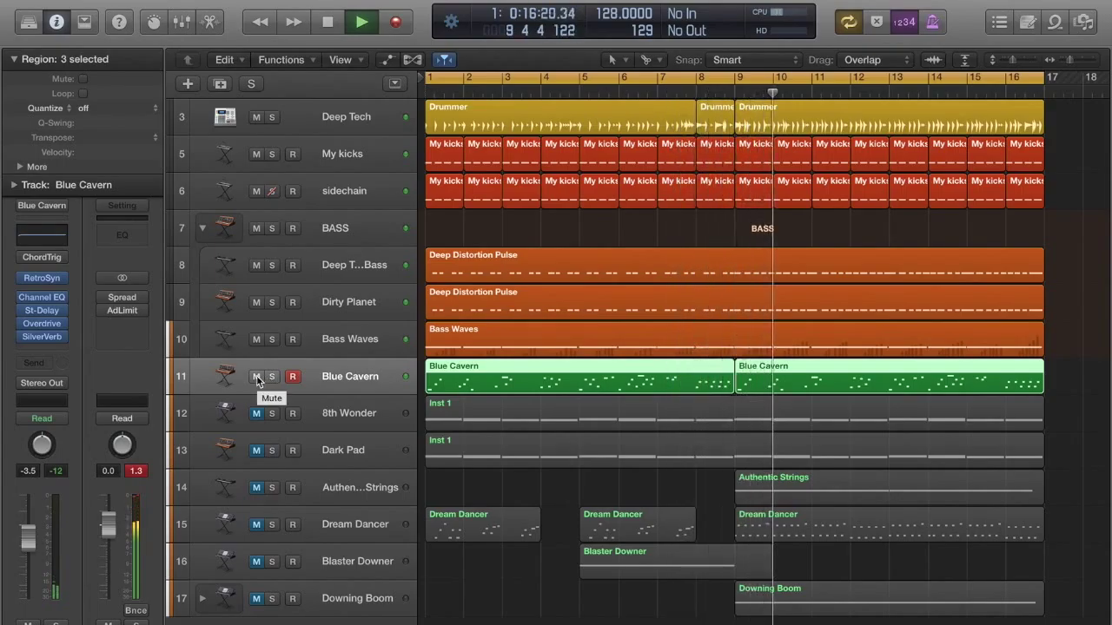
key("space")
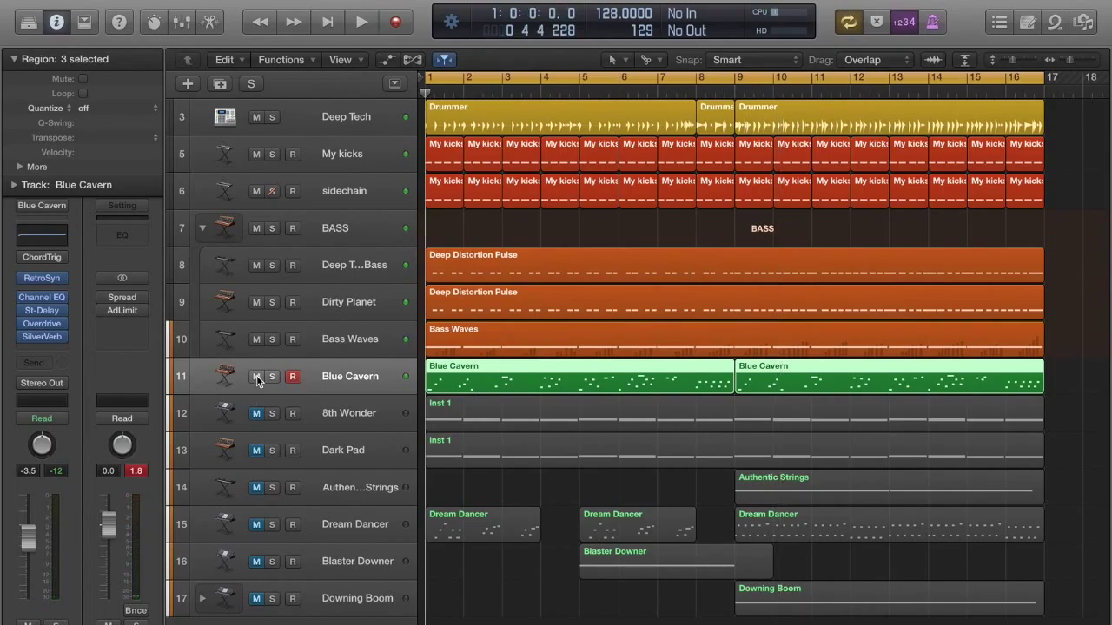
- Inspect the bypassed Chord Trigger MIDI effect on the Blue Cavern track
scroll(252, 381, "right", 1)
scroll(254, 383, "left", 1)
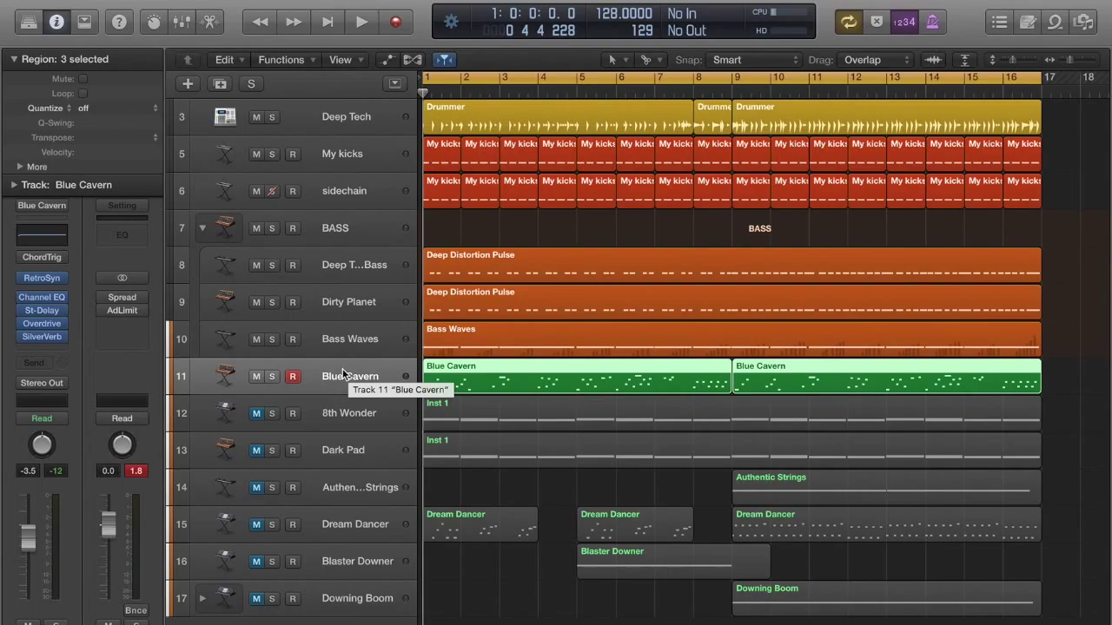
mouse_move(39, 257)
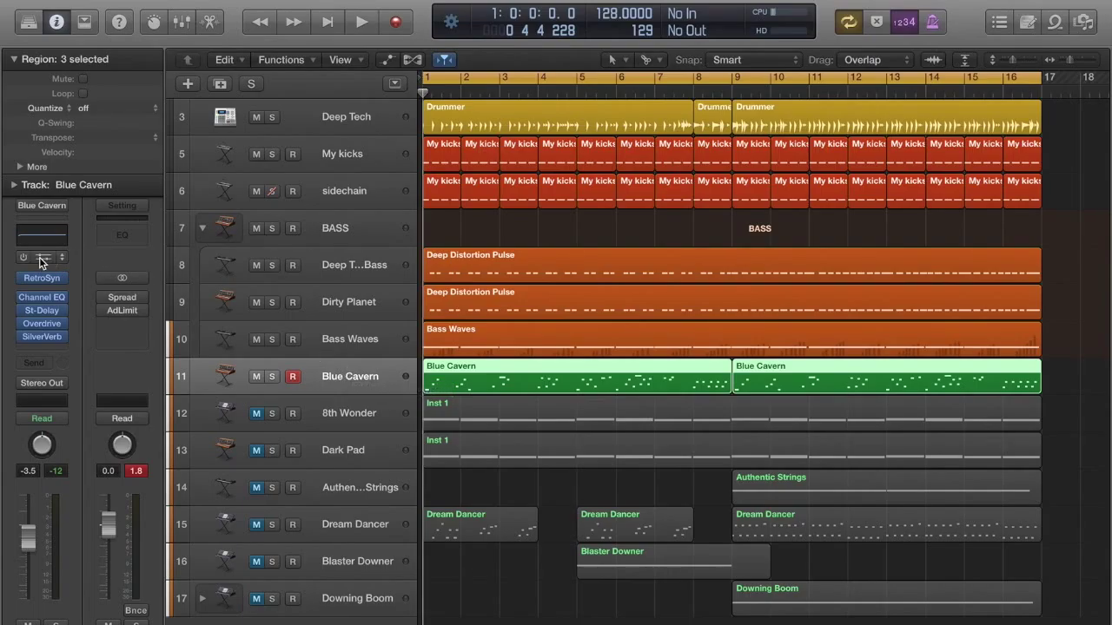
left_click(39, 257)
left_click_drag(253, 32, 327, 41)
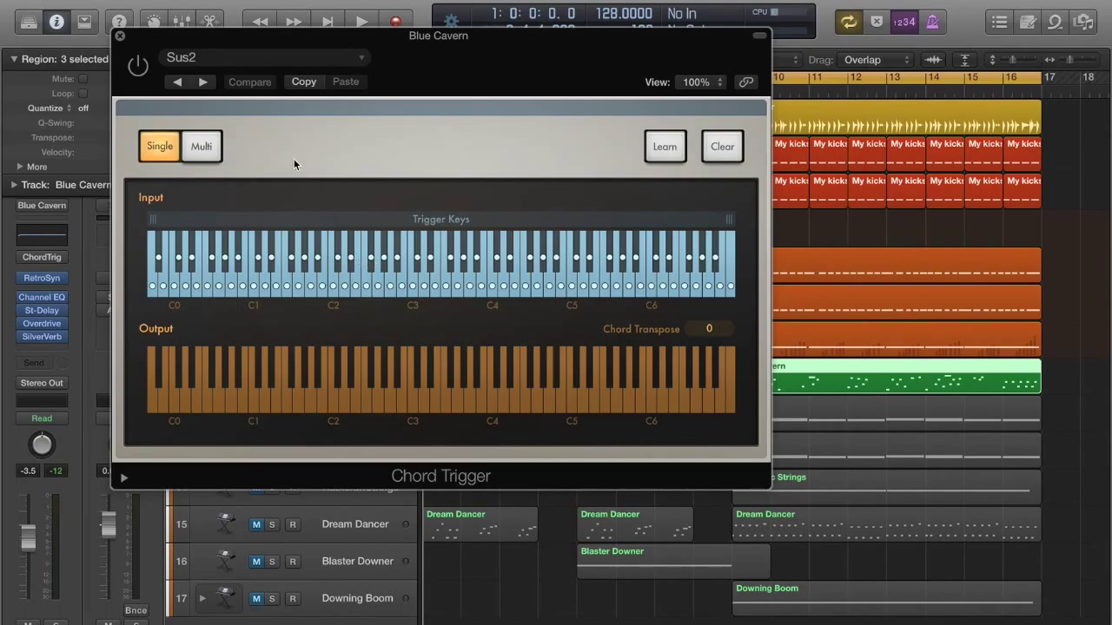
left_click(120, 39)
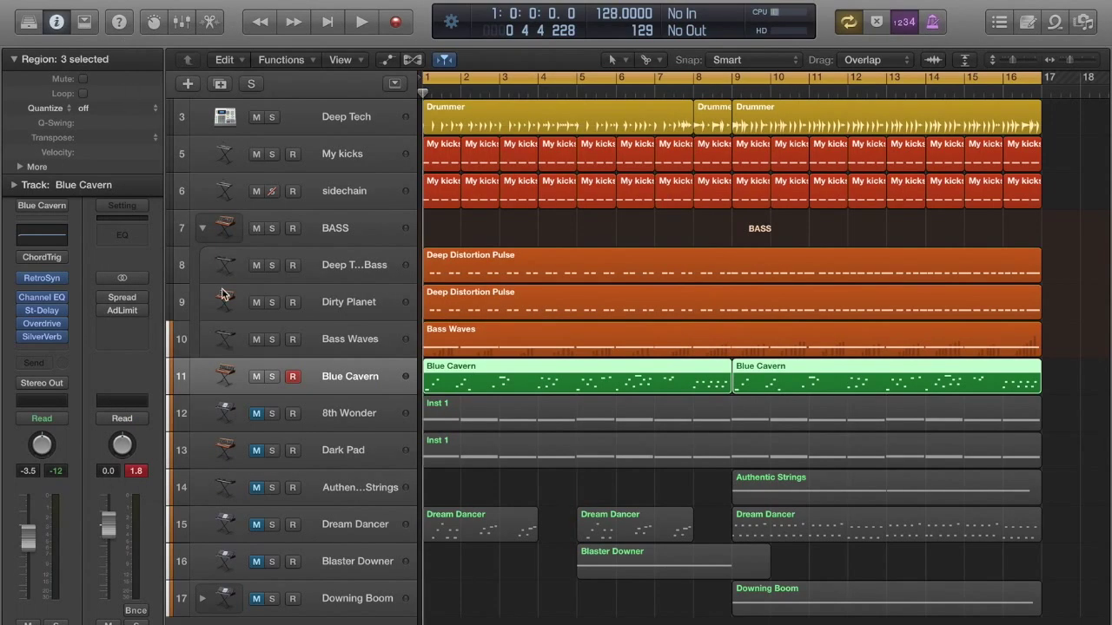
- Enable Chord Trigger on the Blue Cavern track and audition it soloed and with the full mix
left_click(21, 258)
scroll(249, 379, "down", 1)
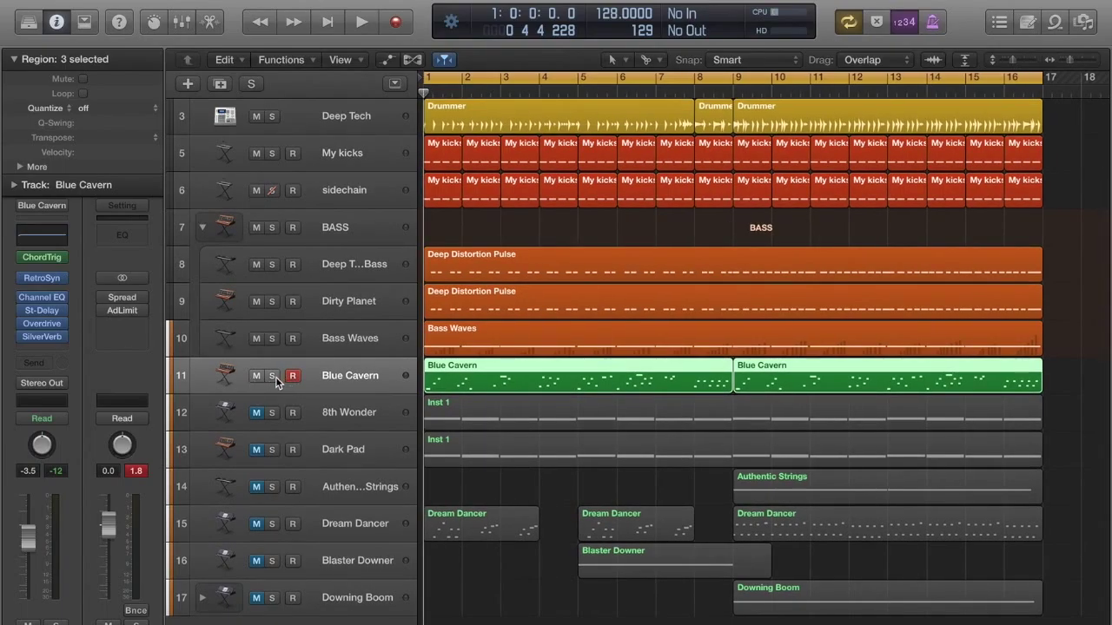
left_click(274, 377)
key("space")
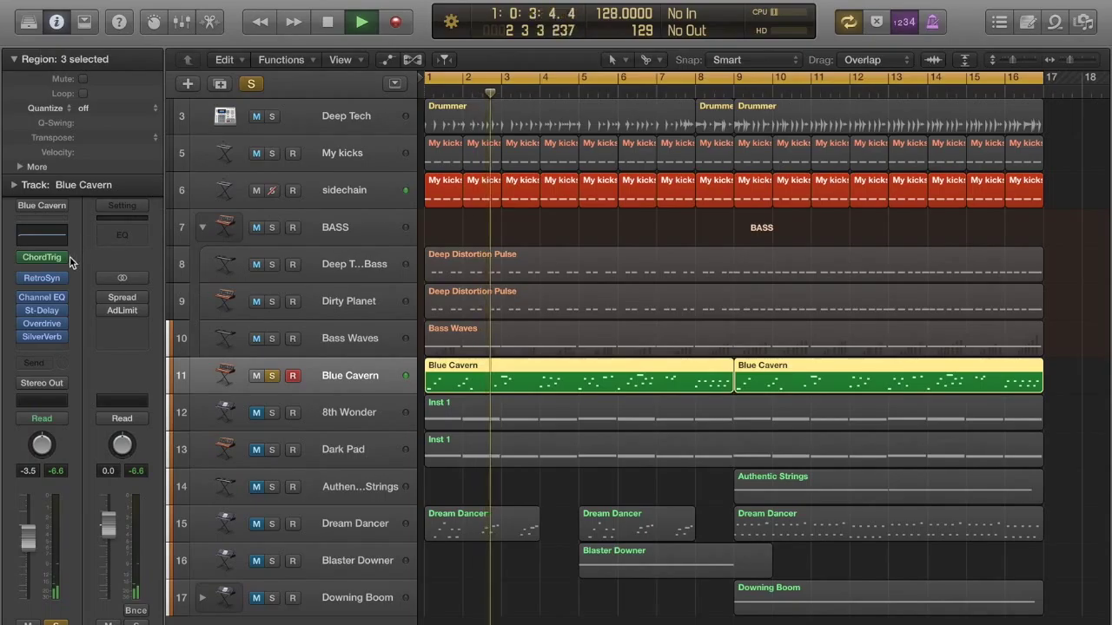
left_click(44, 260)
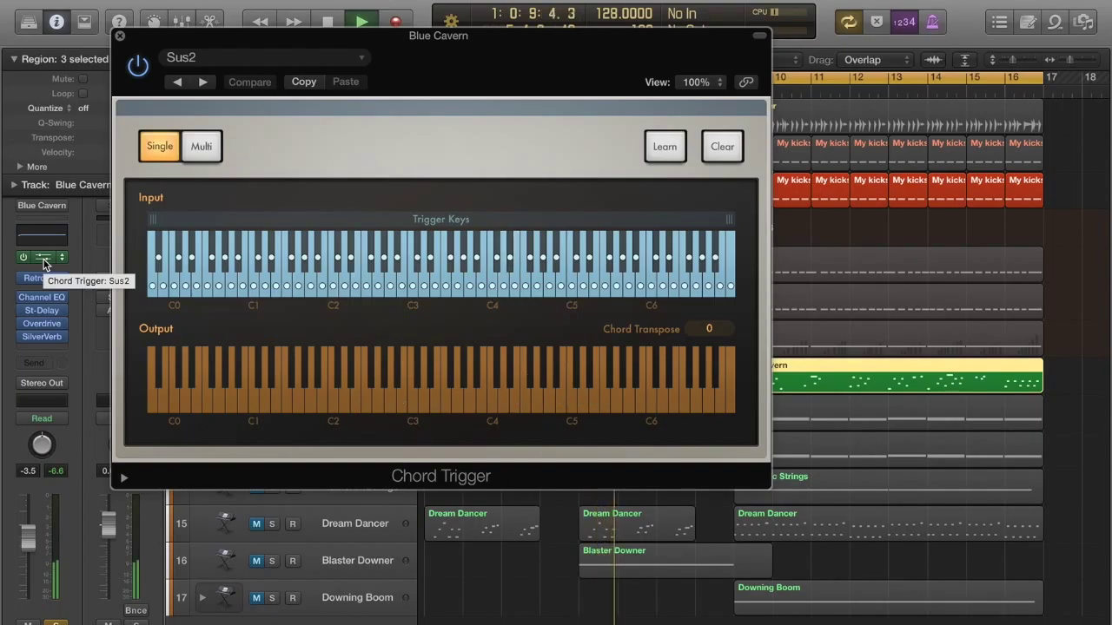
left_click(43, 260)
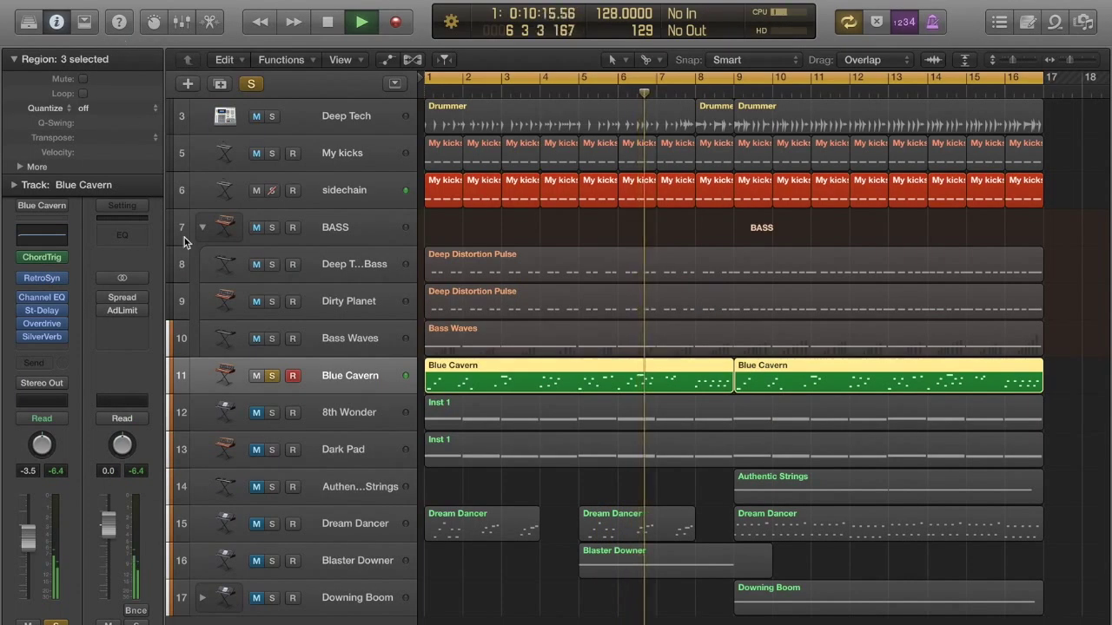
left_click(271, 376)
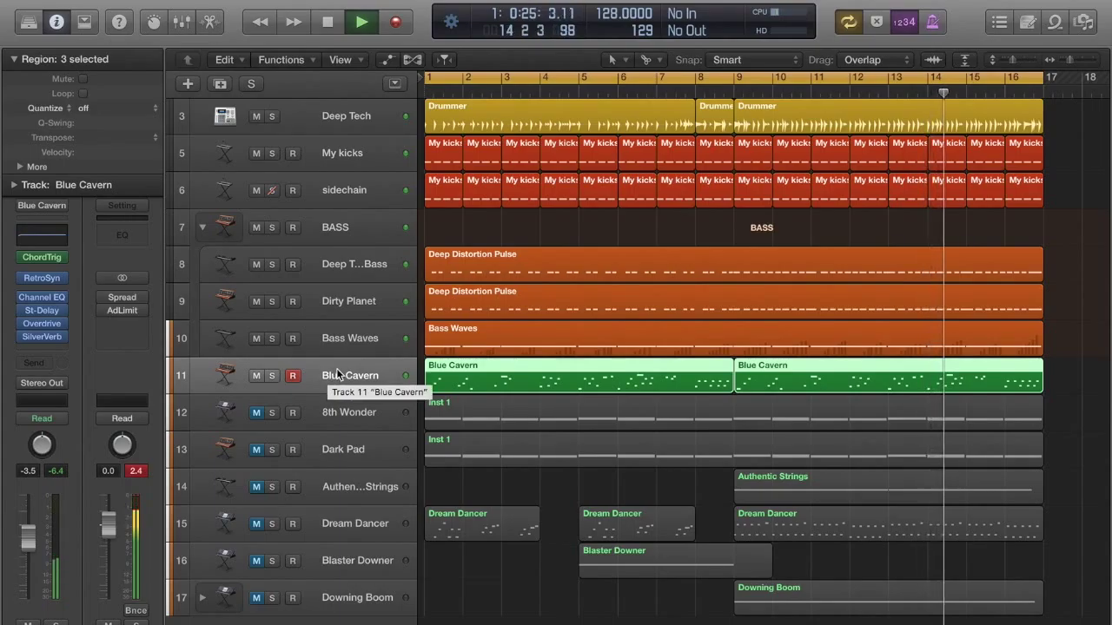
key("space")
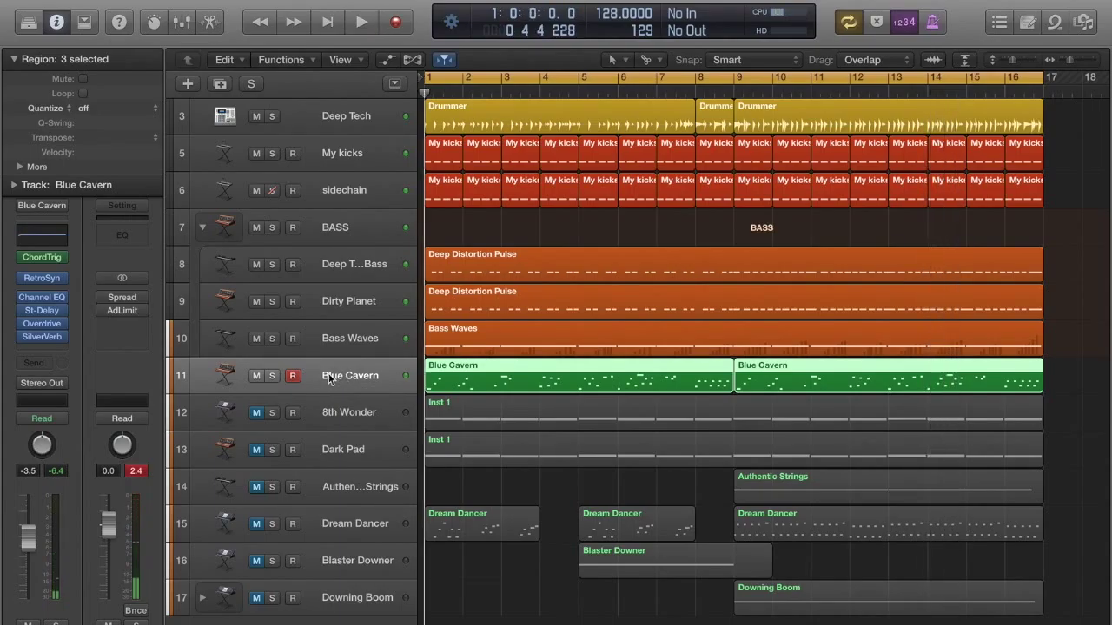
- Unmute and solo the 8th Wonder track and play it from the start
left_click(362, 418)
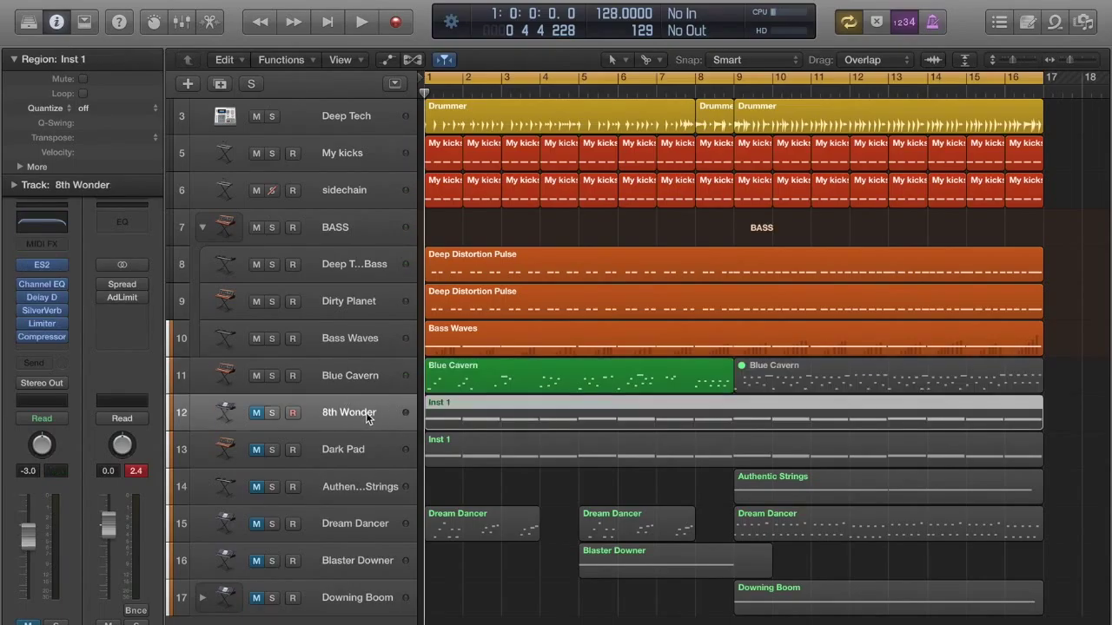
left_click(256, 414)
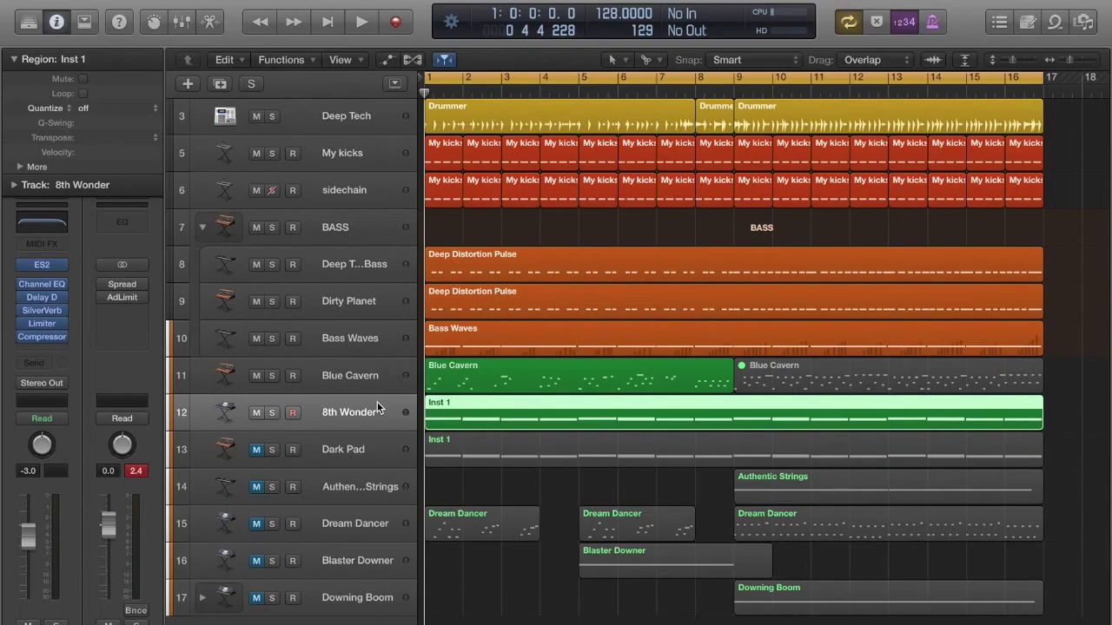
left_click(272, 413)
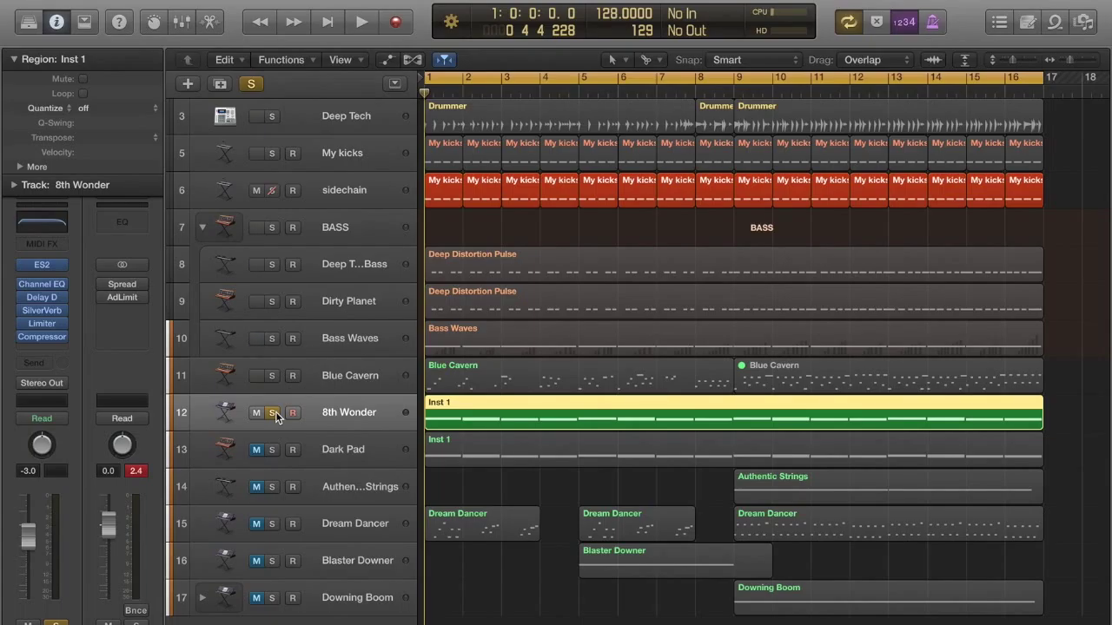
key("space")
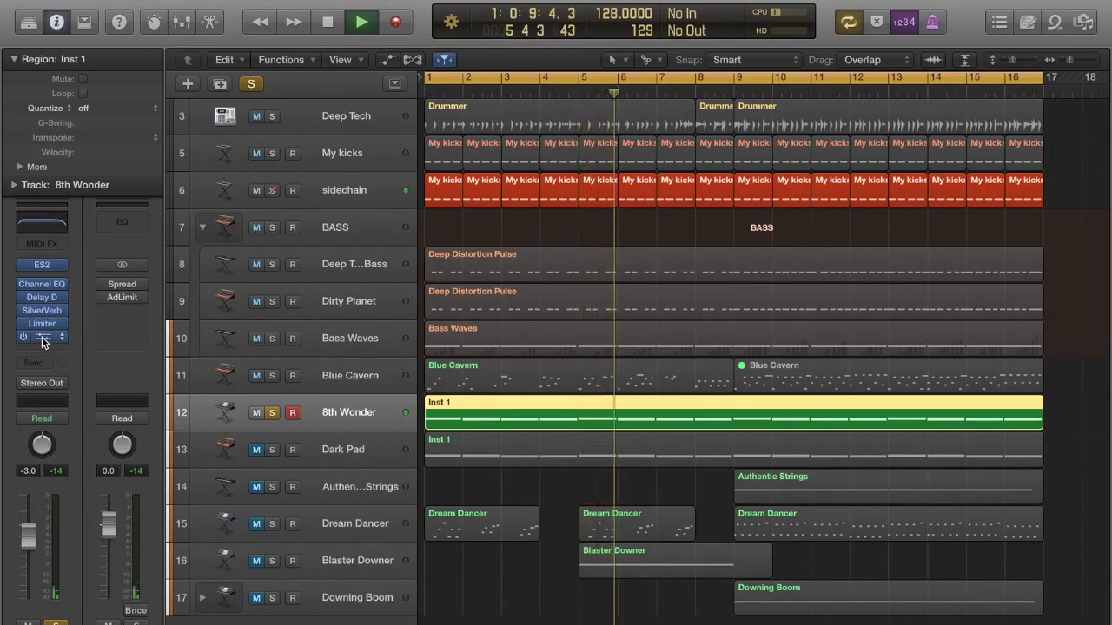
- Inspect the Compressor's side-chain setup on the 8th Wonder track and compare its region with the Inst 1 track's region
left_click(42, 337)
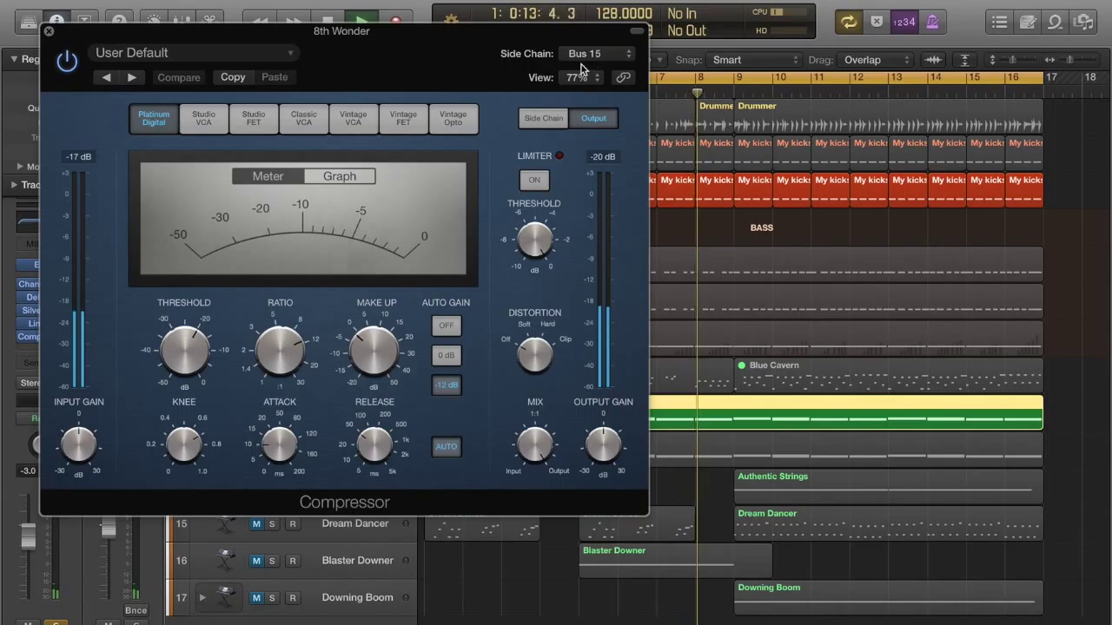
left_click(49, 31)
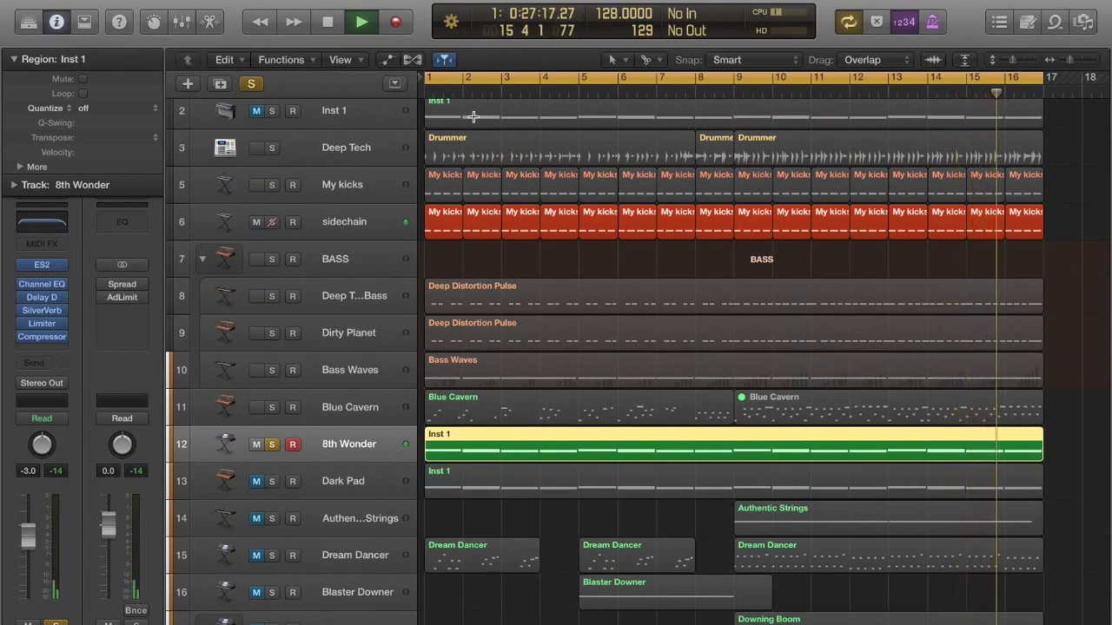
scroll(470, 117, "up", 3)
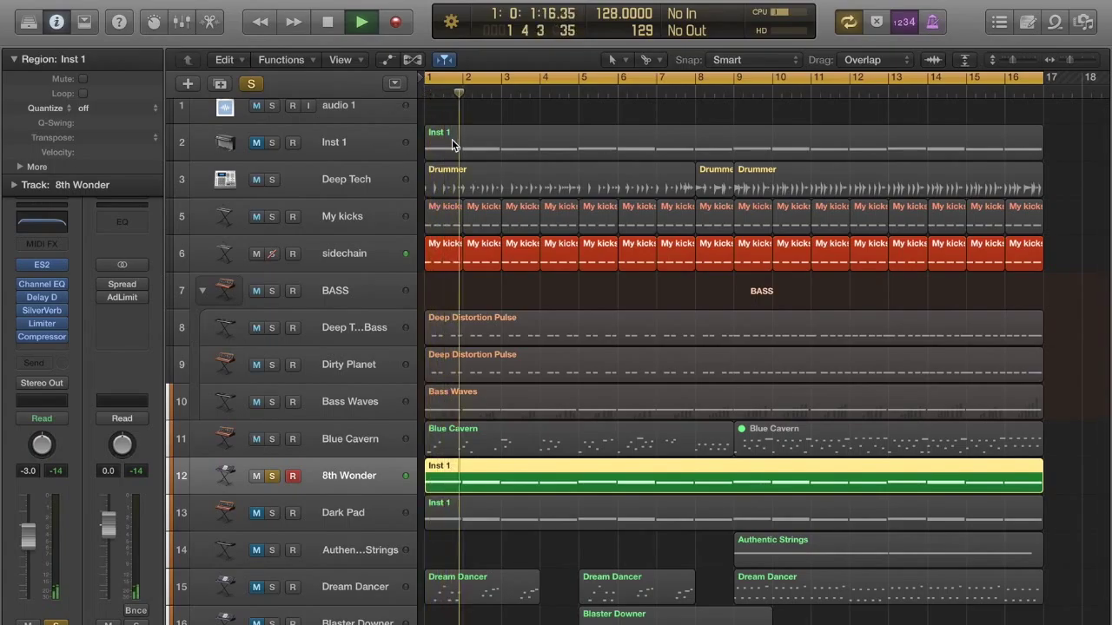
scroll(451, 139, "down", 1)
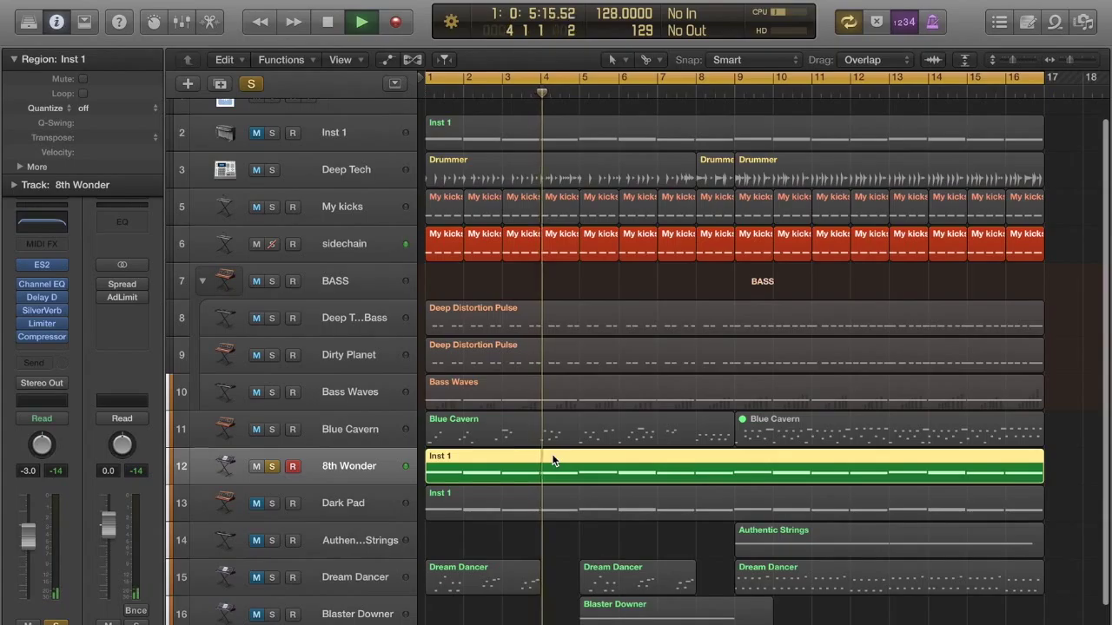
scroll(553, 460, "down", 3)
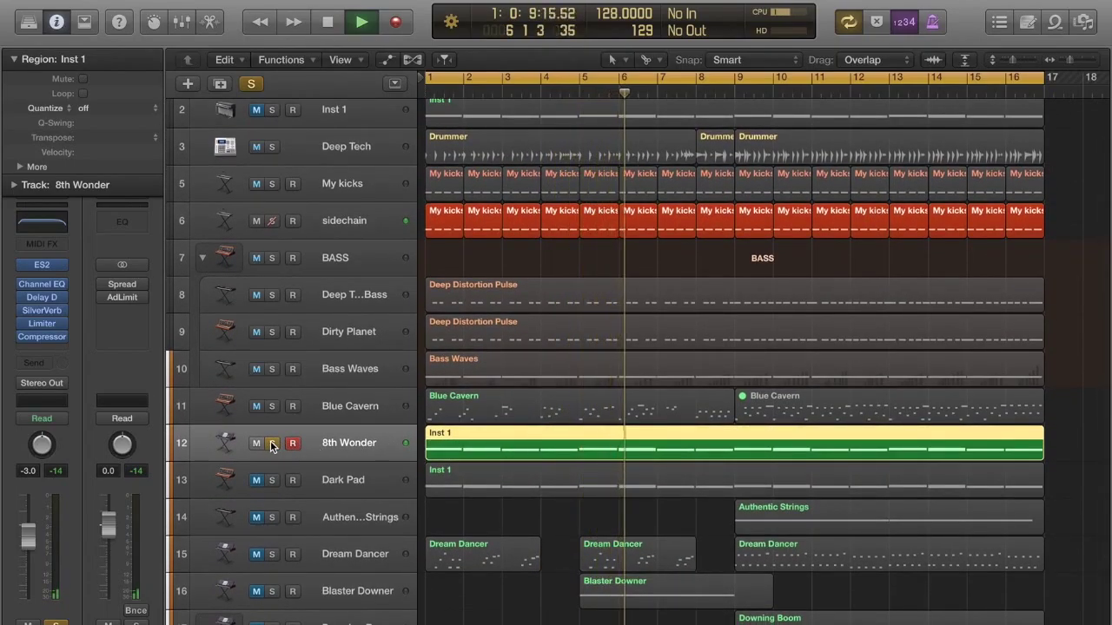
- Audition the 8th Wonder track in the full mix and soloed together with Blue Cavern, and stop playback
left_click(271, 443)
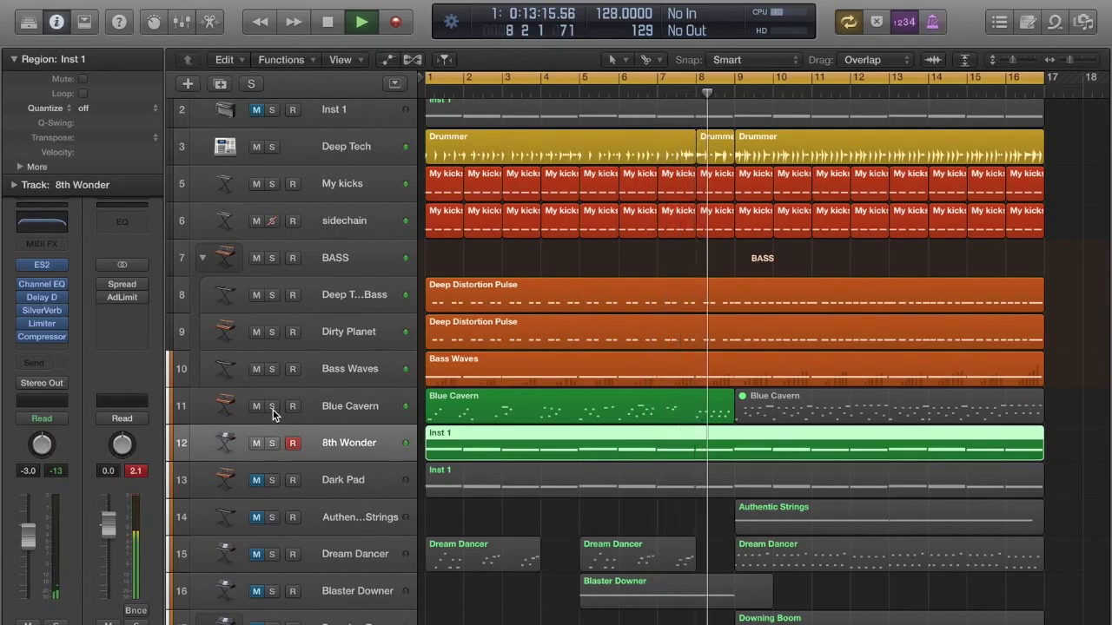
left_click(271, 408)
left_click(271, 444)
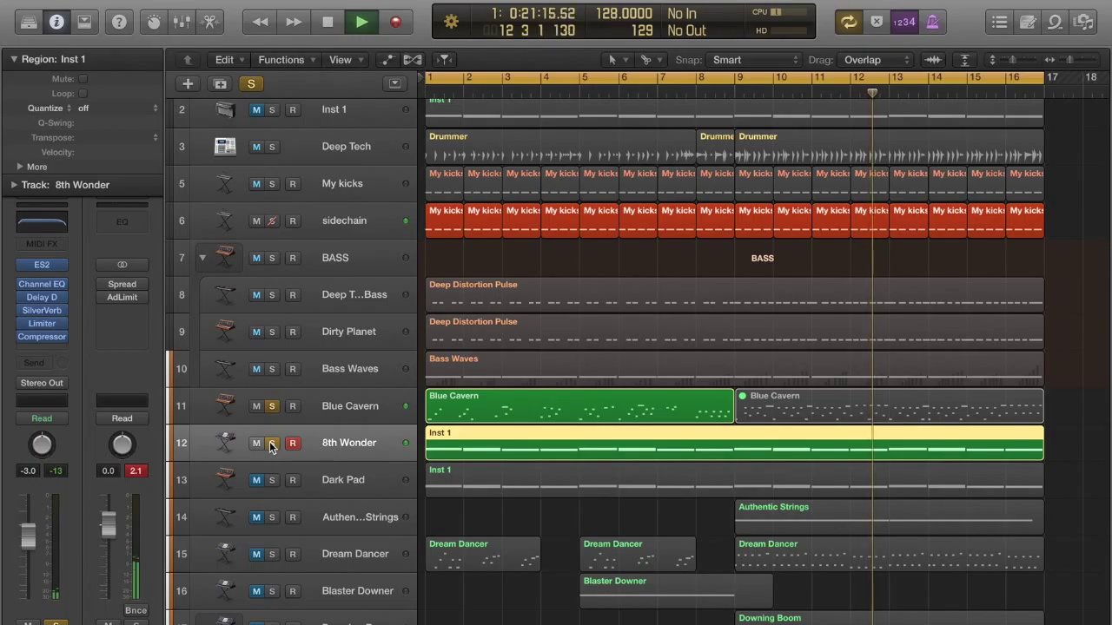
left_click(271, 444)
left_click(271, 406)
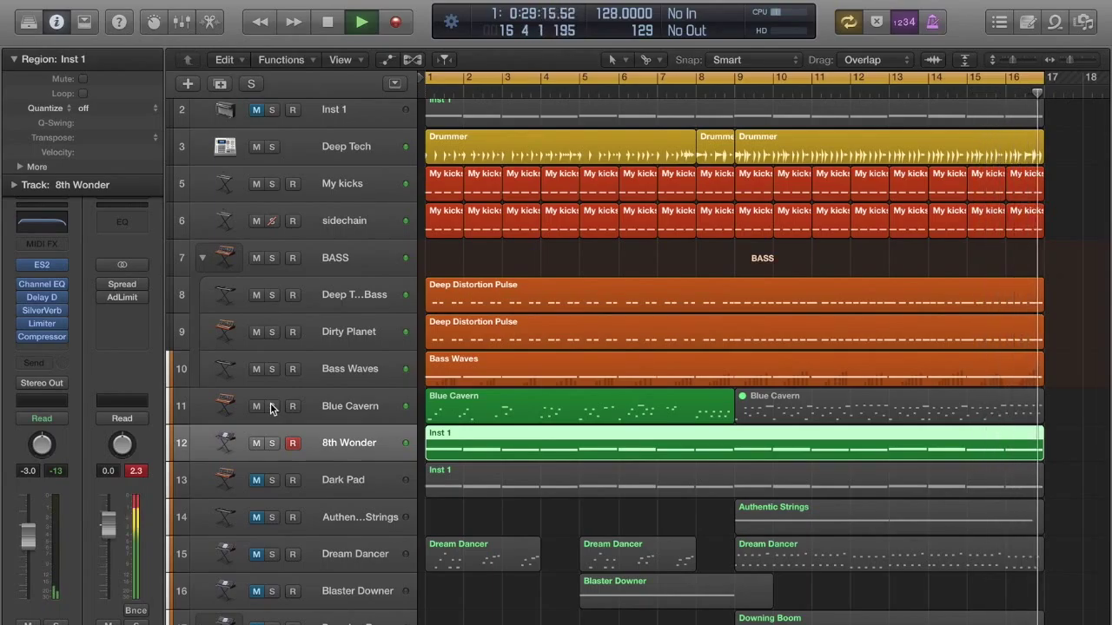
key("space")
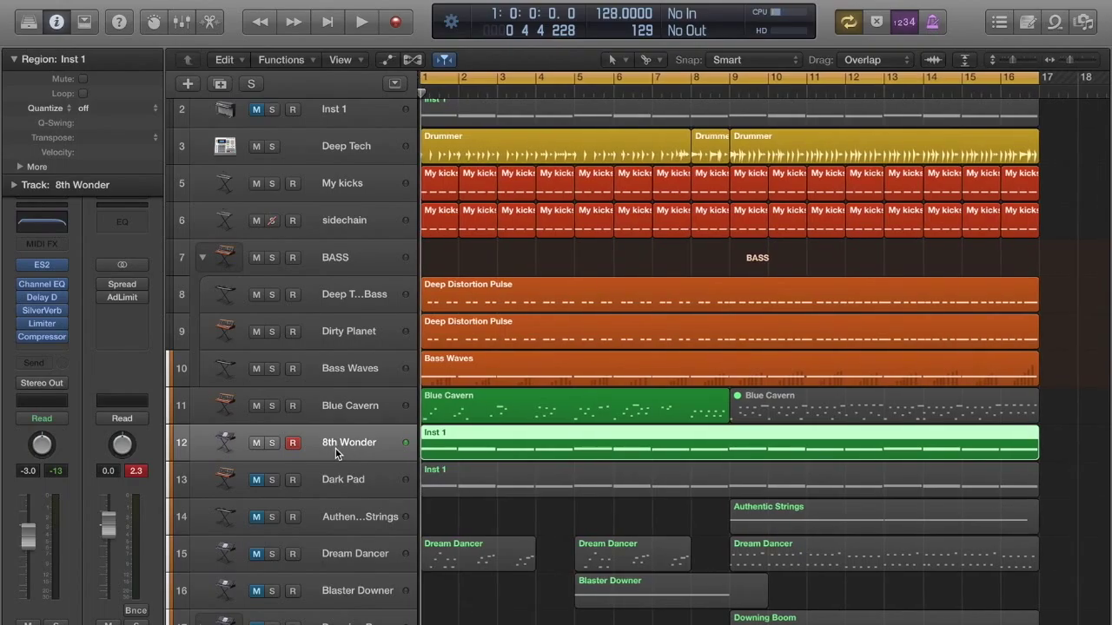
- Look up the Dark Pad track's patch and its category in the Library
left_click(351, 484)
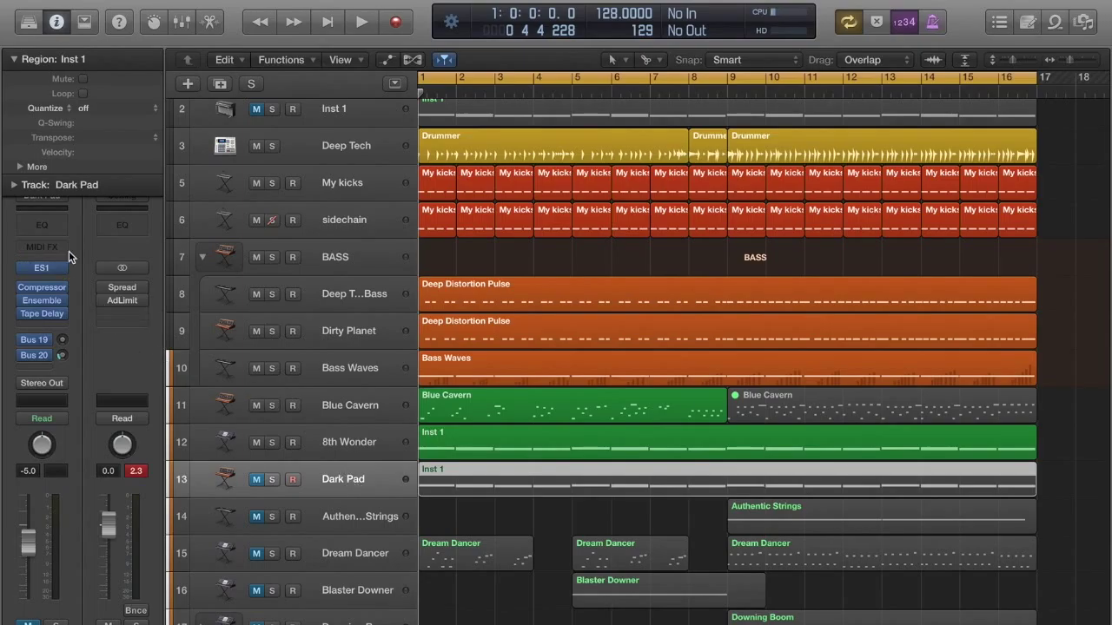
left_click(27, 22)
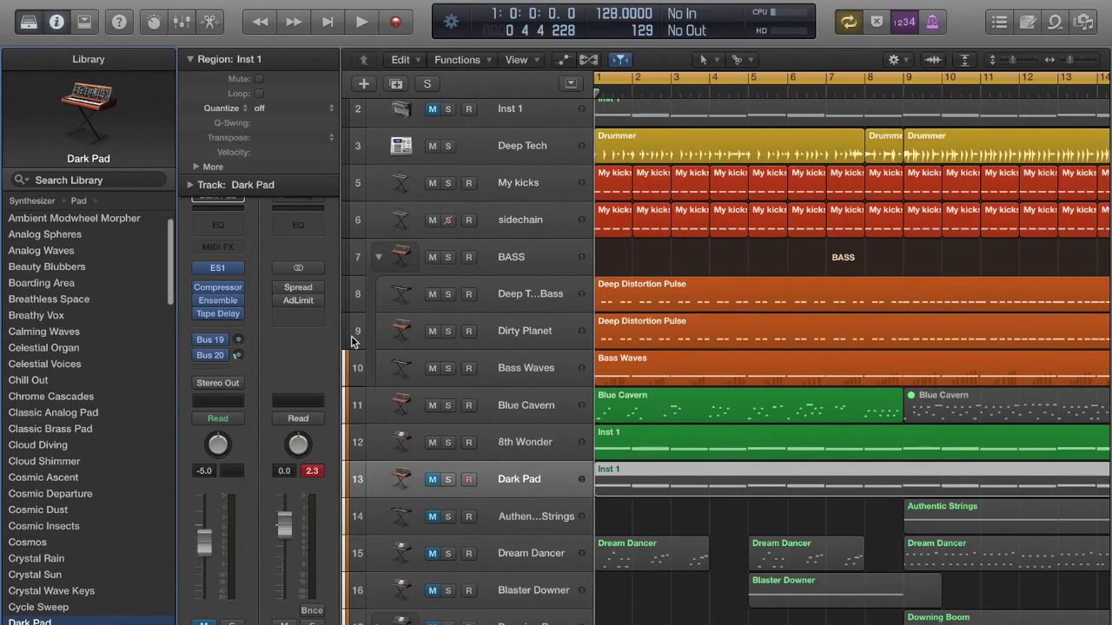
left_click(28, 23)
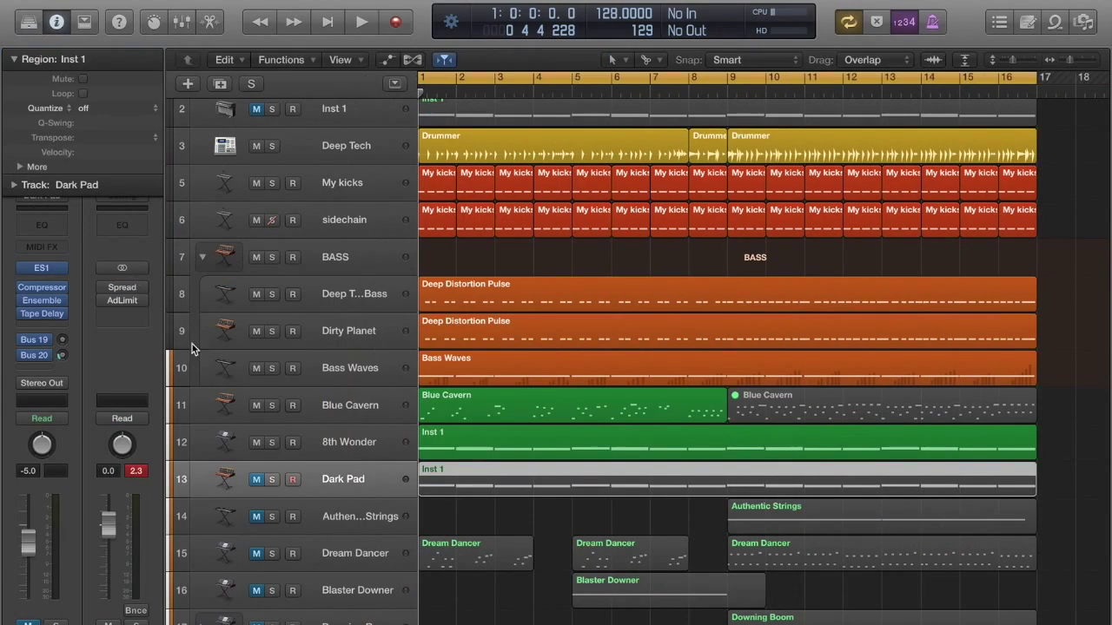
- Unmute the Dark Pad track and compare 8th Wonder soloed with and without it, playing from the start
left_click(256, 482)
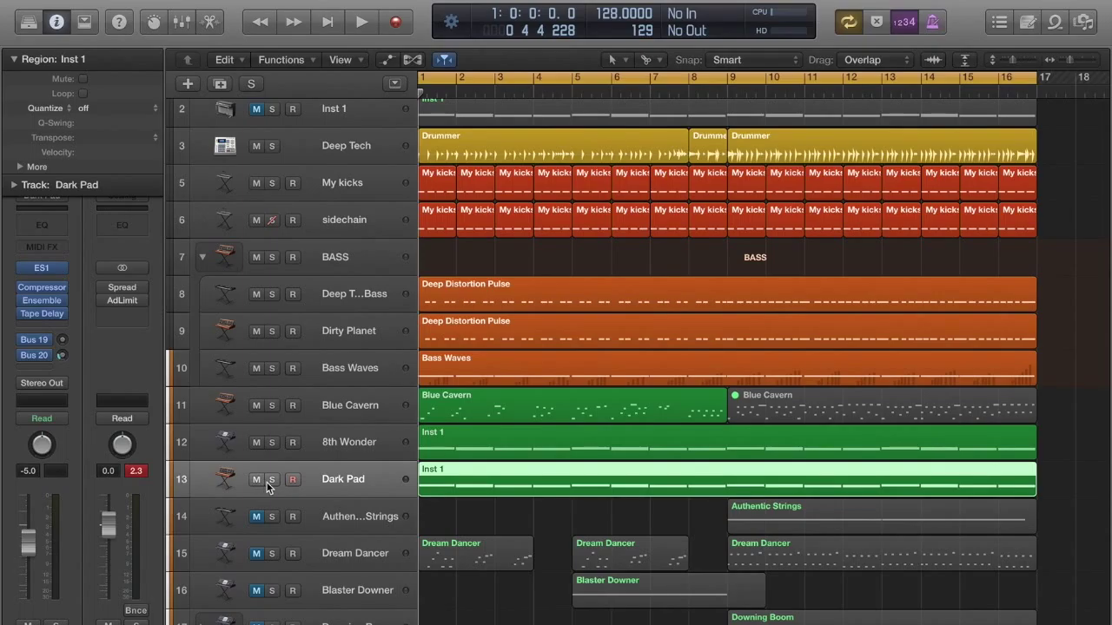
left_click(271, 443)
left_click(272, 480)
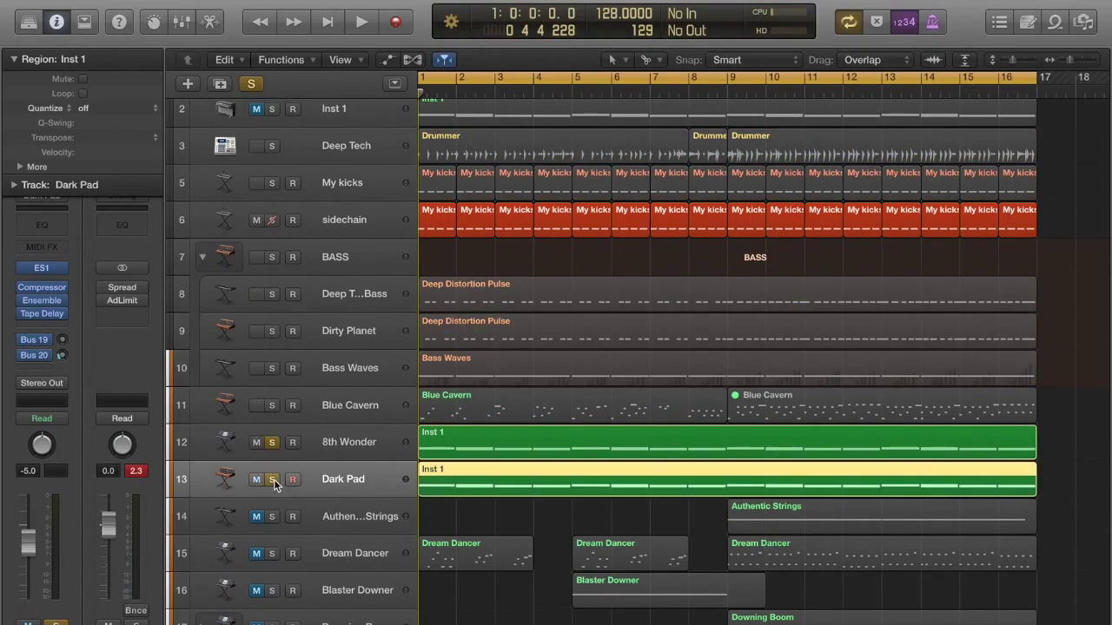
key("space")
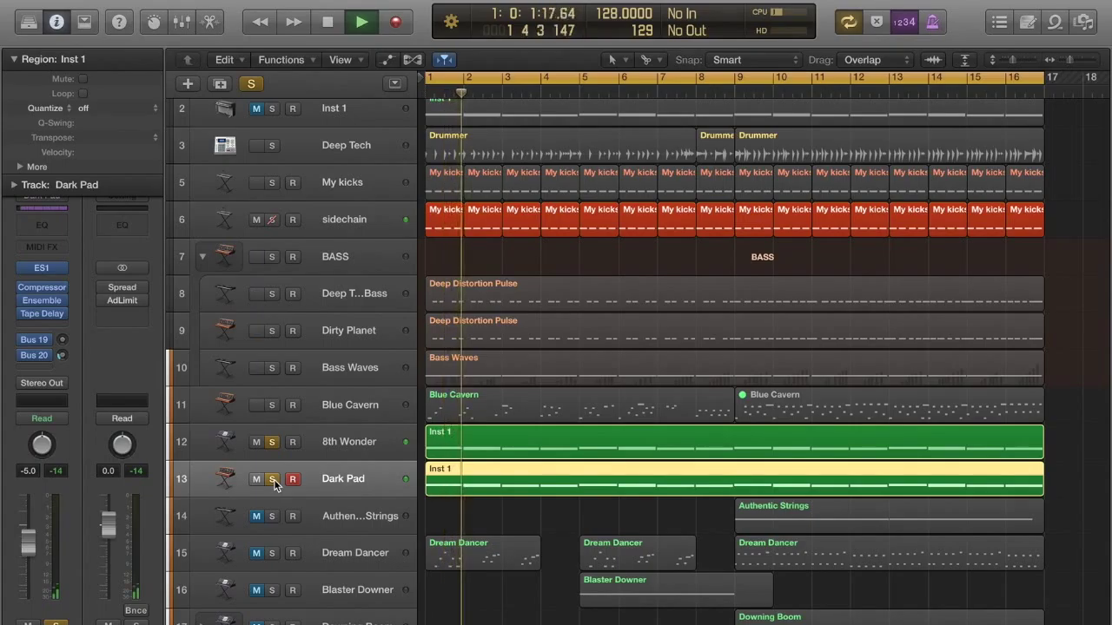
left_click(272, 481)
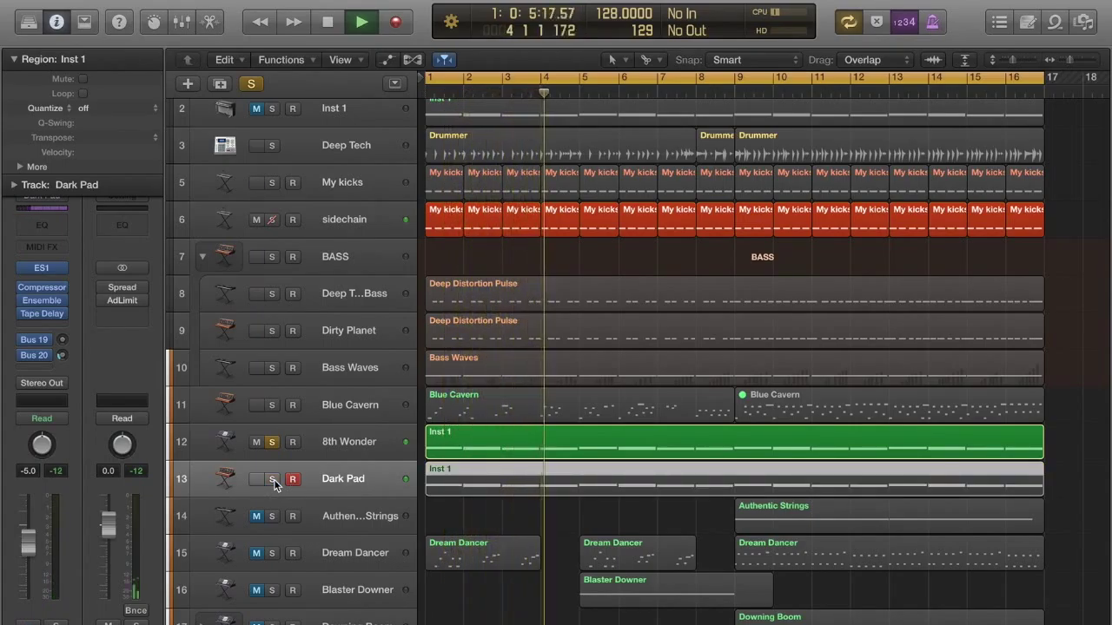
left_click(274, 482)
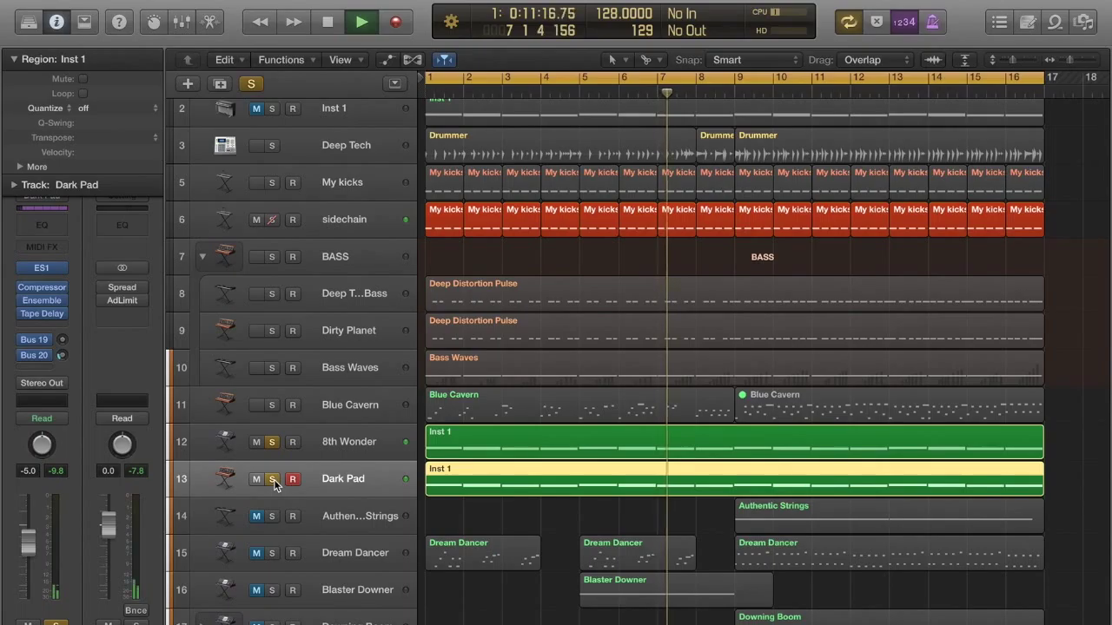
- Inspect the Compressor on the Dark Pad track and audition the track soloed alone and in the full mix
left_click(43, 289)
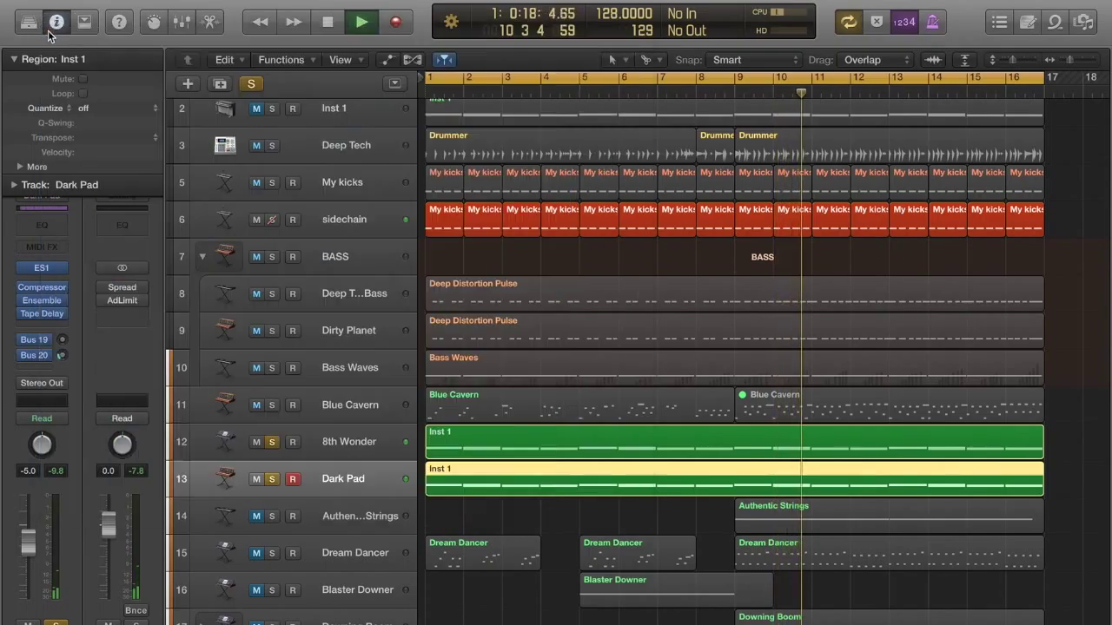
left_click(48, 33)
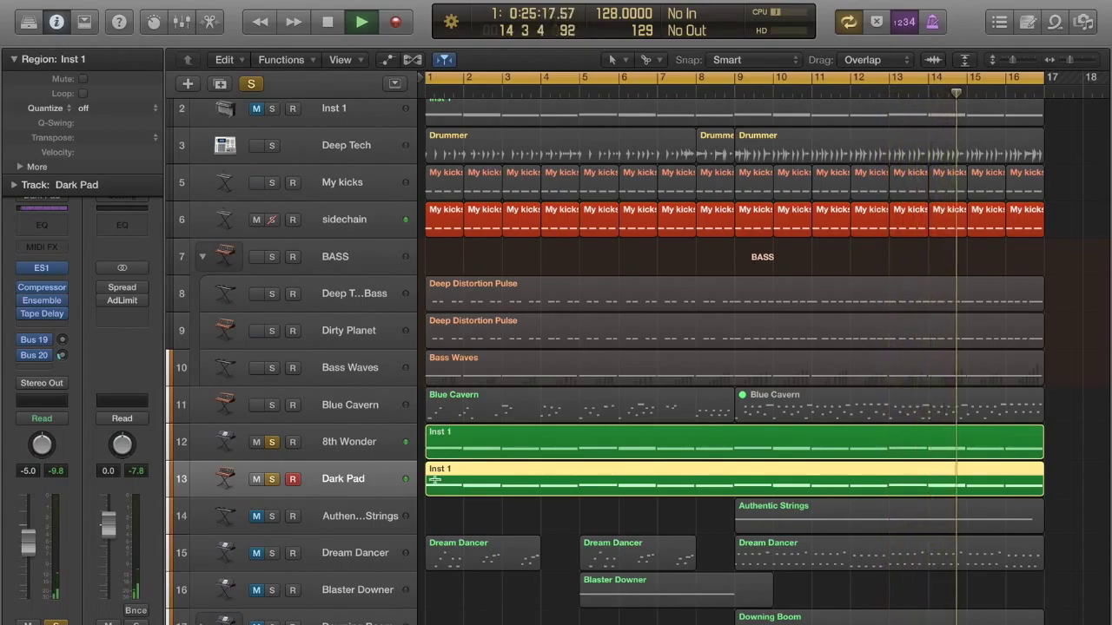
left_click(271, 444)
left_click(271, 443)
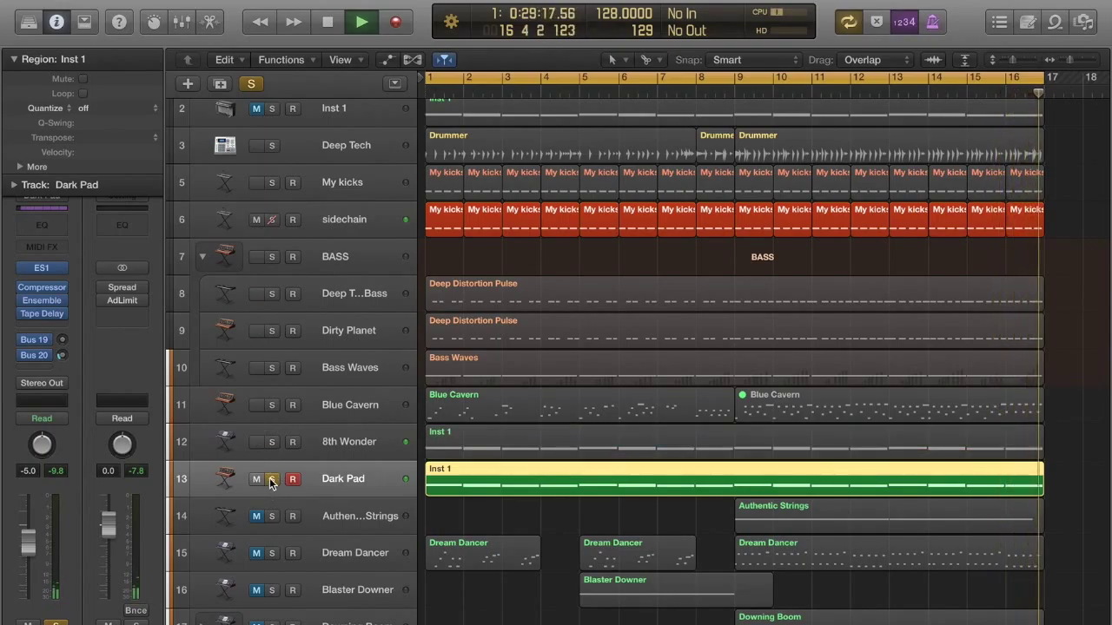
left_click(271, 478)
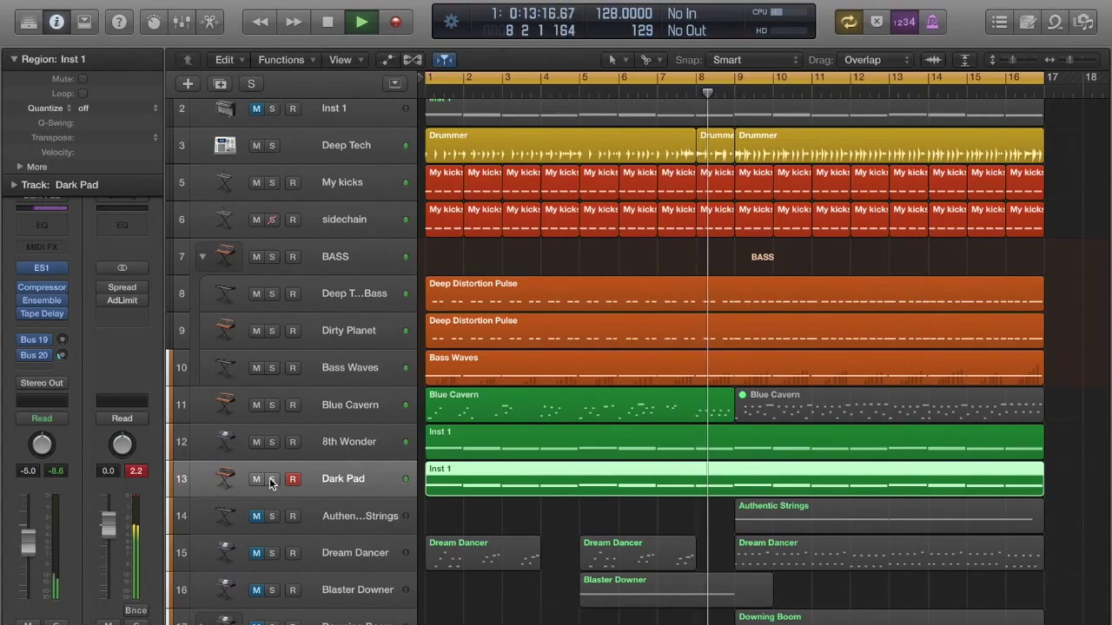
key("space")
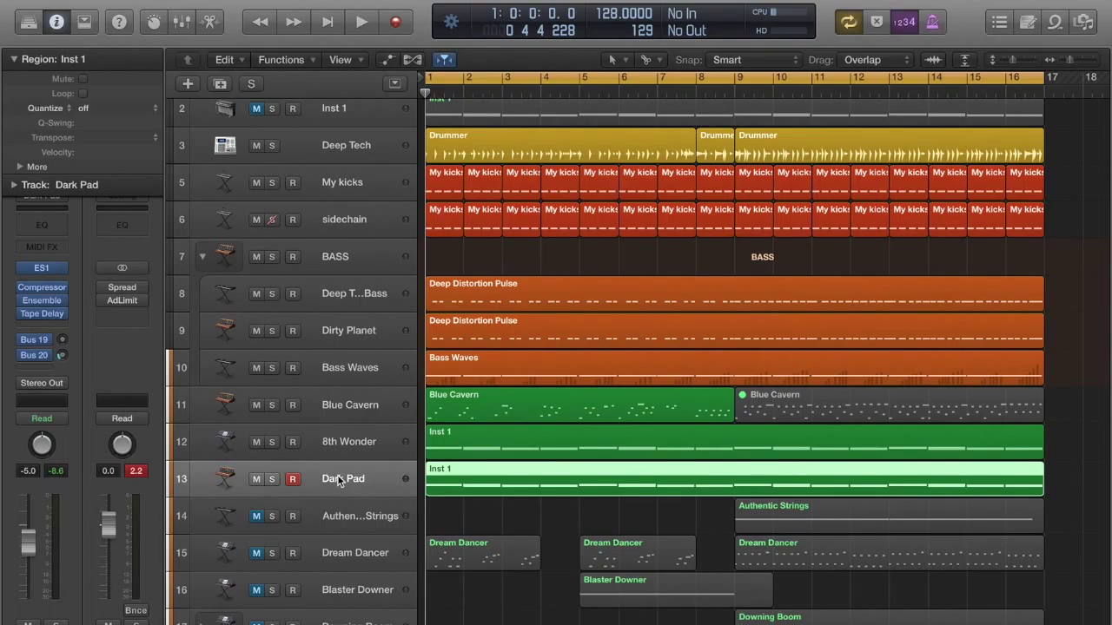
- Unmute the Authentic Strings track and audition it from bar 8 in the full mix and soloed
left_click(353, 518)
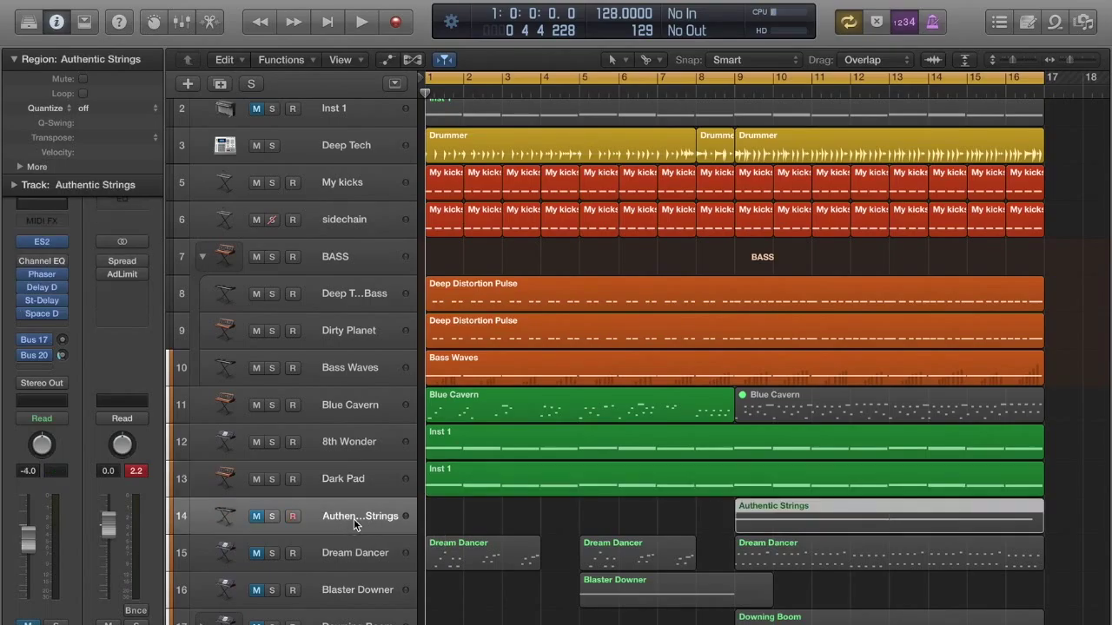
left_click(256, 517)
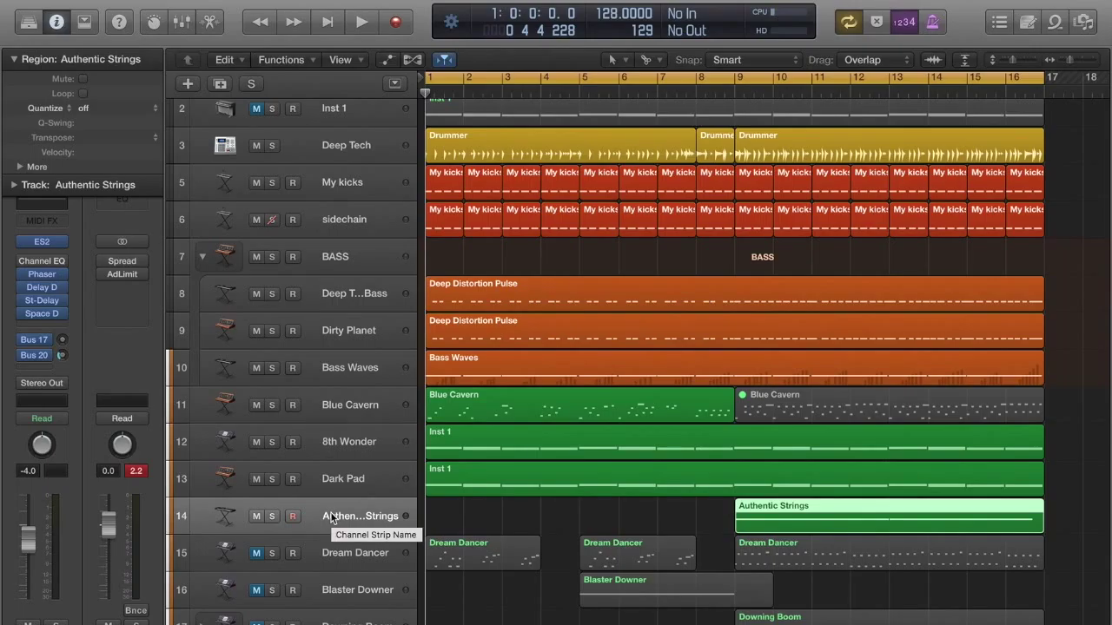
key("space")
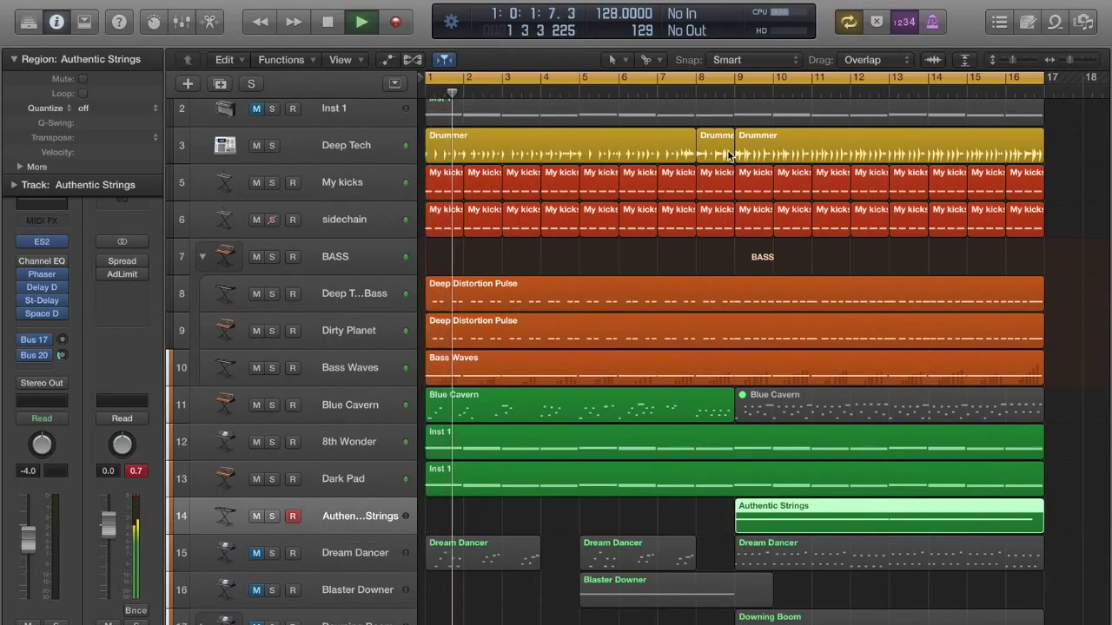
left_click(706, 97)
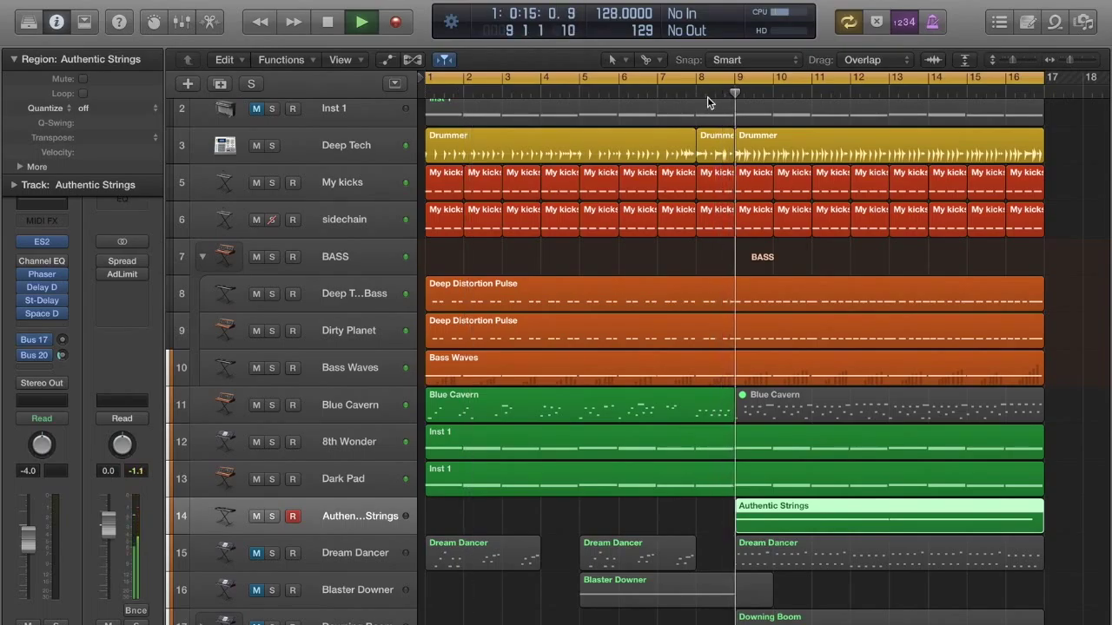
left_click(272, 517)
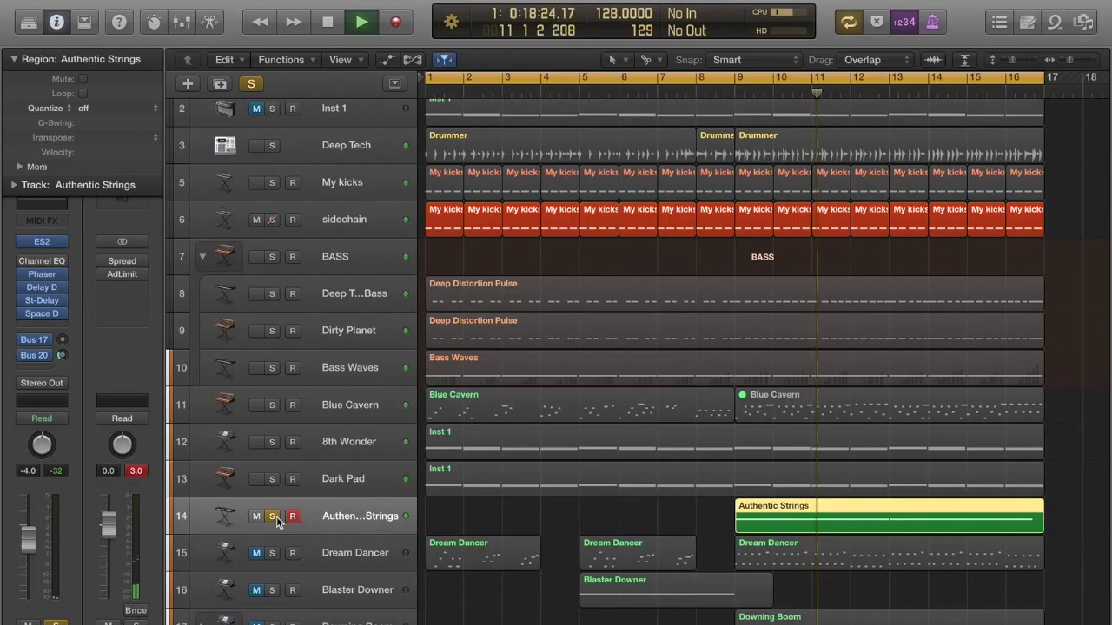
left_click(276, 516)
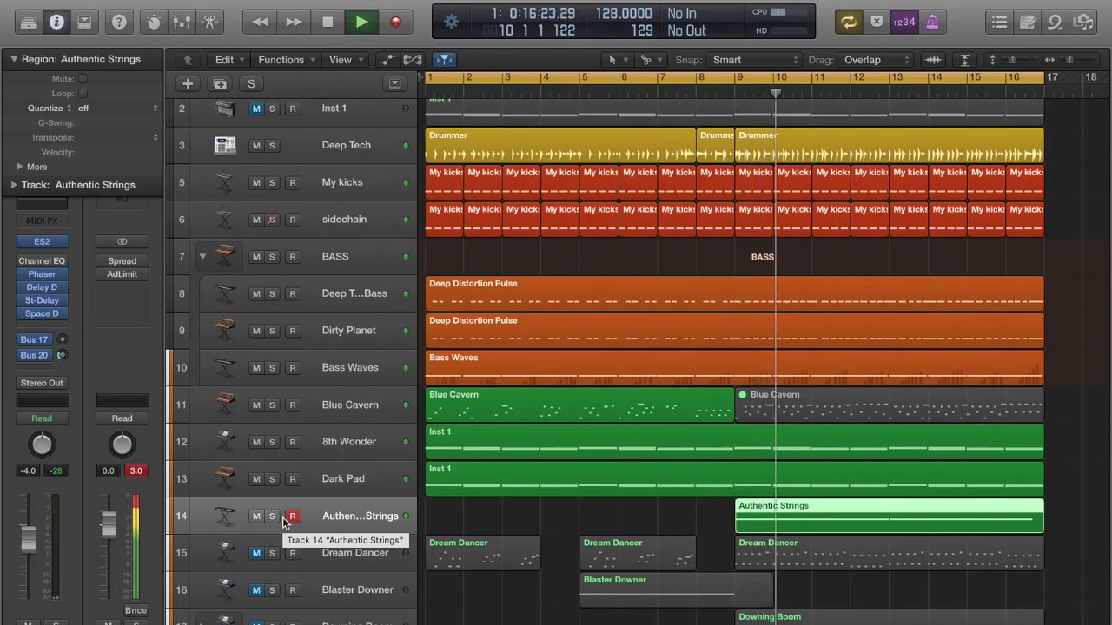
key("space")
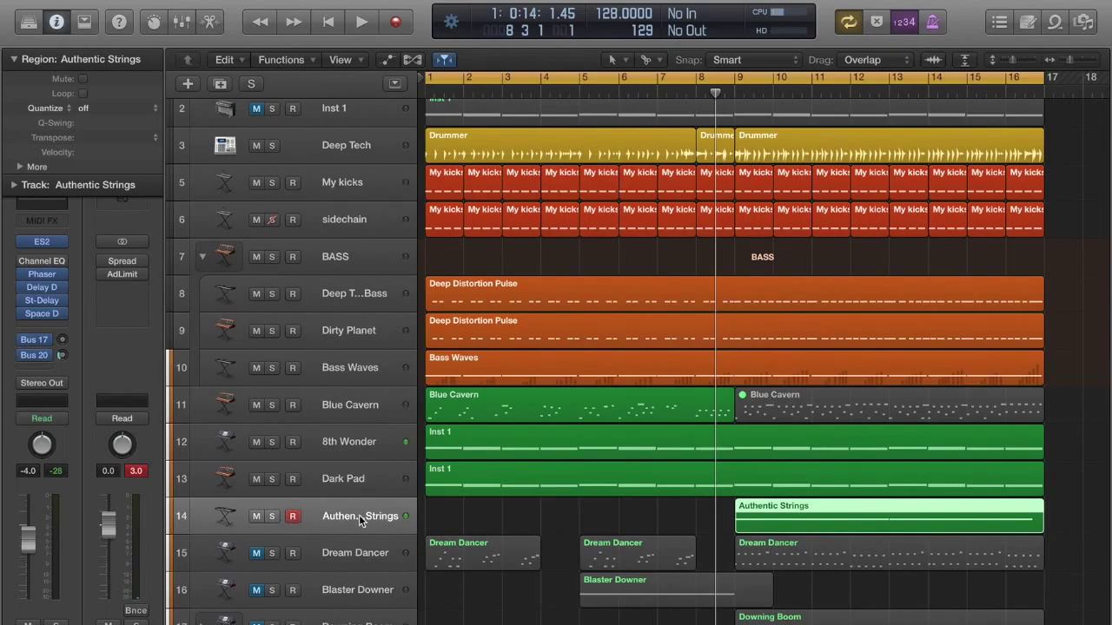
- Unmute the Dream Dancer track and audition it from the start, first soloed and then in the full mix
left_click(356, 410)
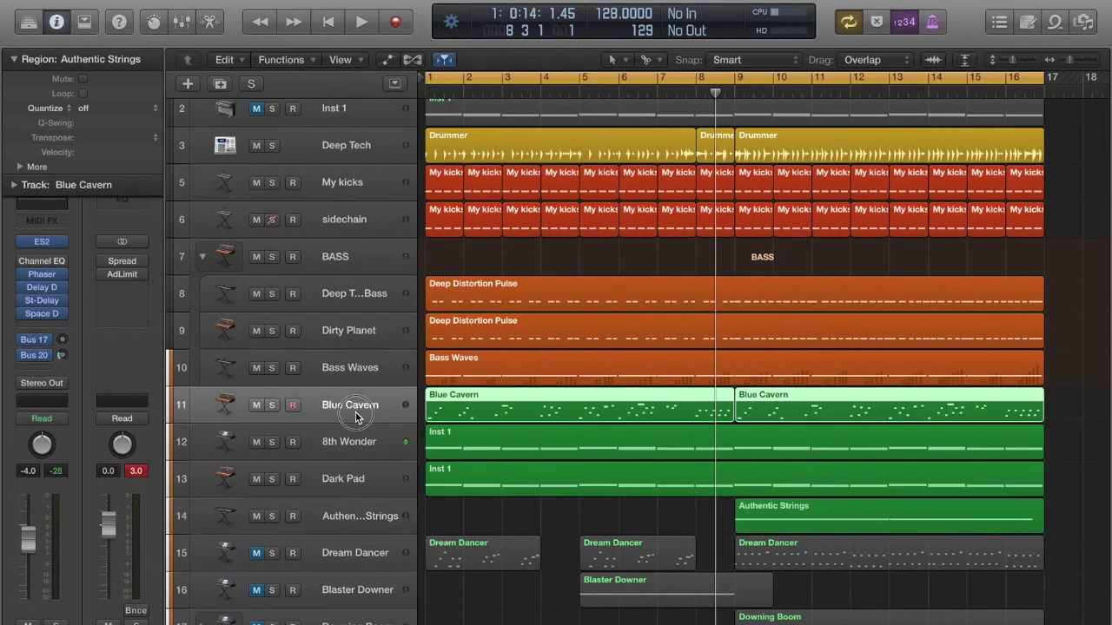
left_click(357, 524)
left_click(354, 561)
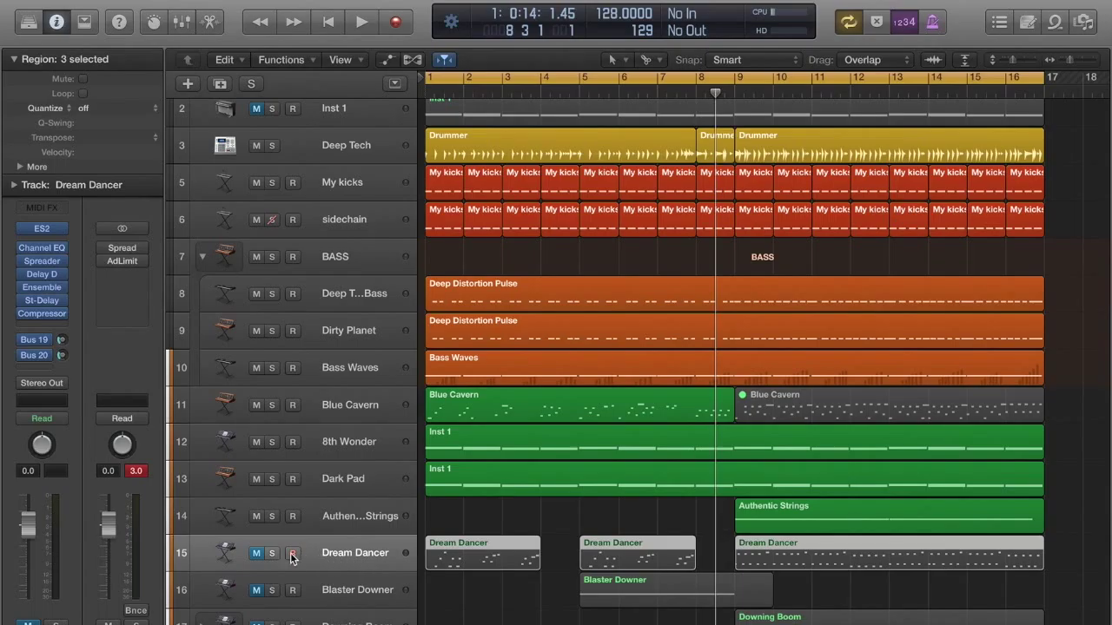
left_click(256, 553)
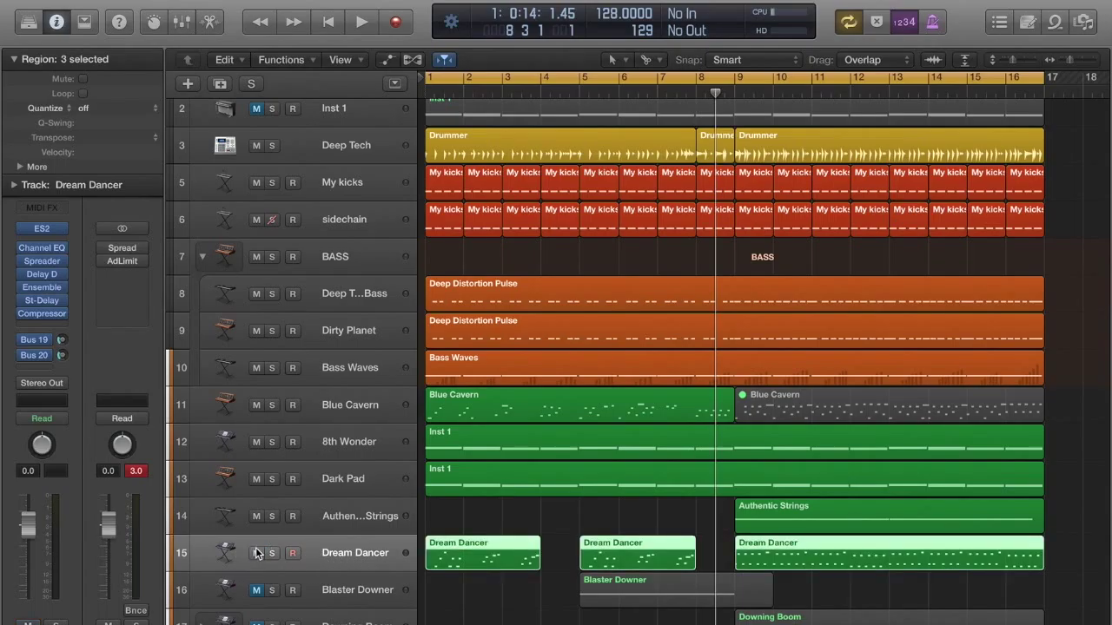
left_click(272, 554)
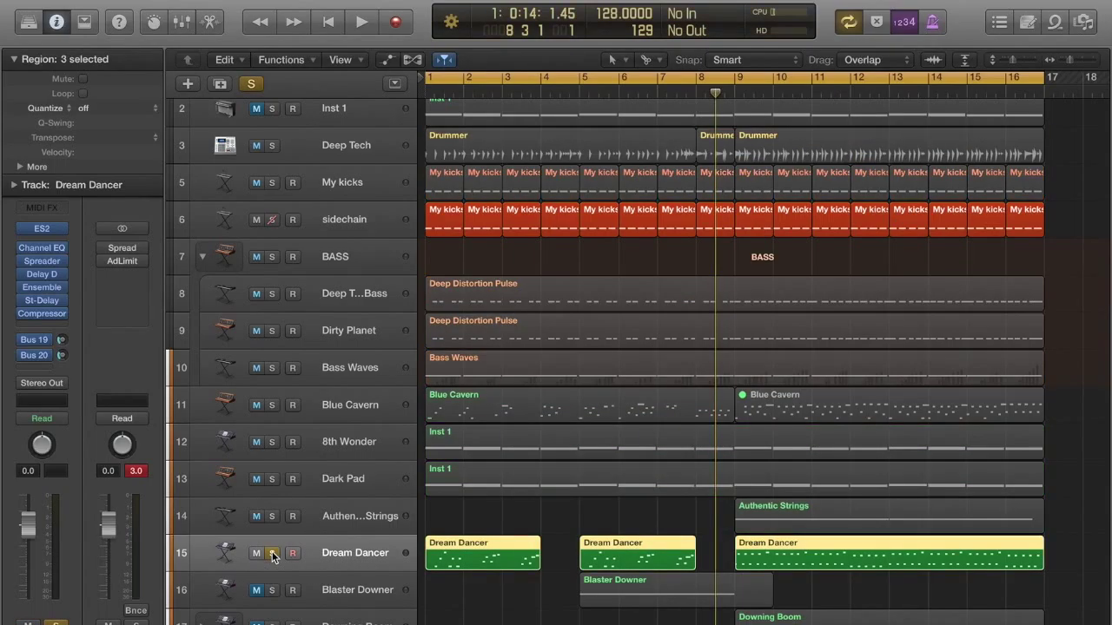
key("Return")
key("space")
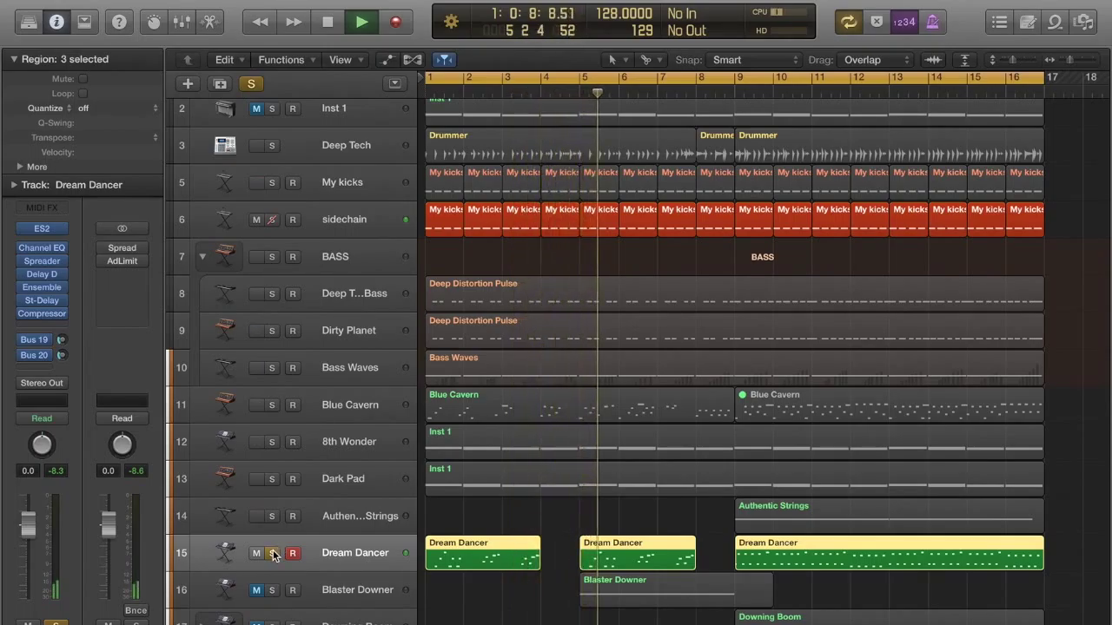
left_click(272, 552)
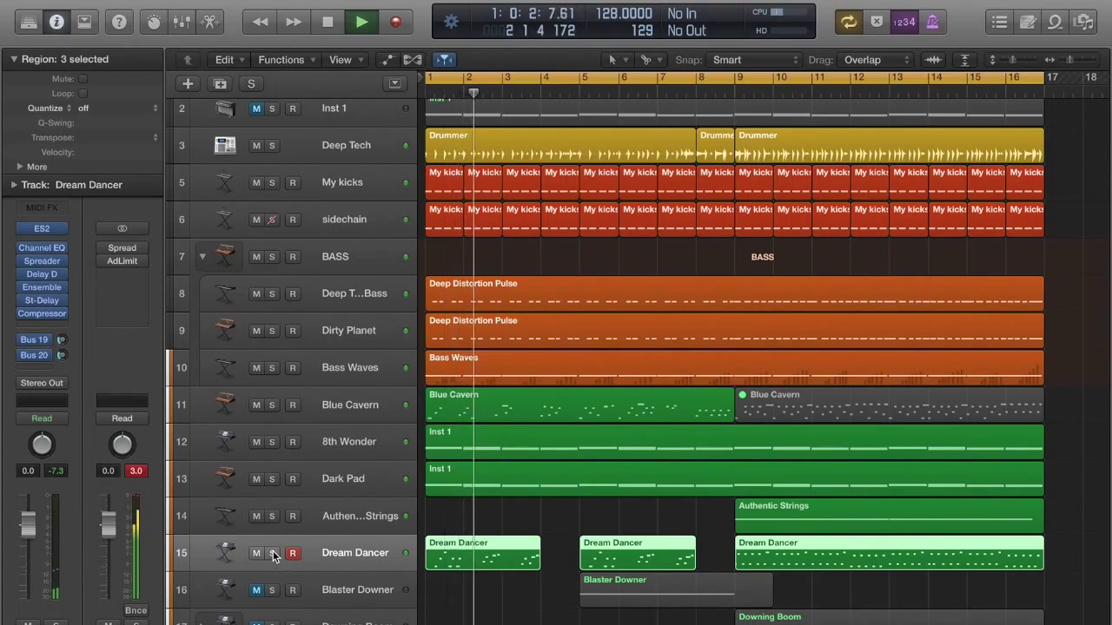
key("space")
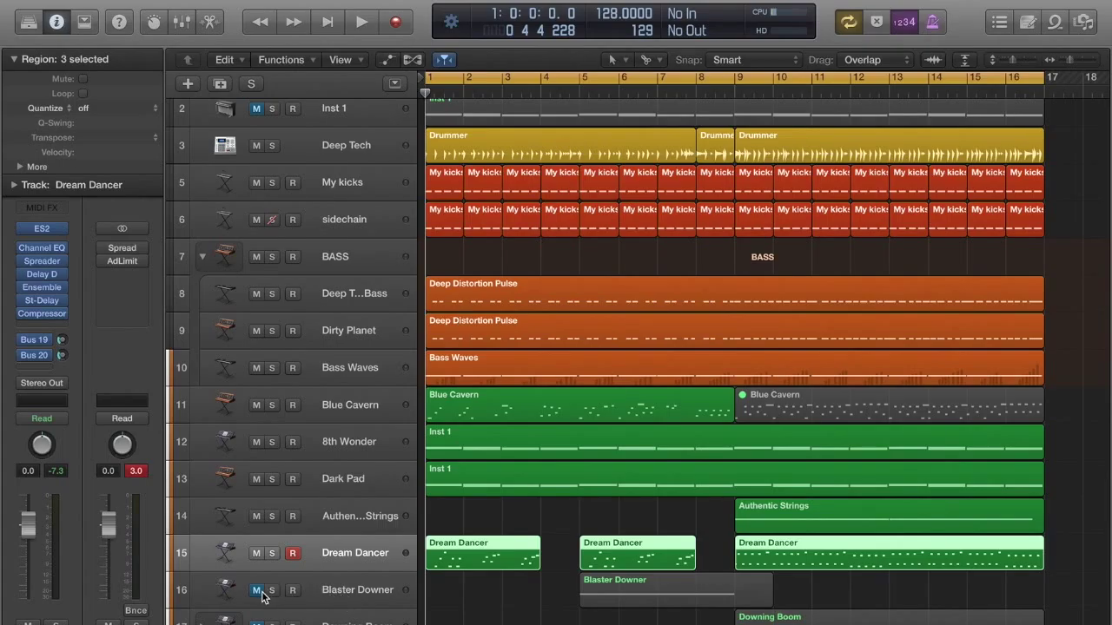
- Unmute the Blaster Downer and Downing Boom tracks and look up the Blaster Downer patch in the Library
left_click(257, 590)
left_click(257, 623)
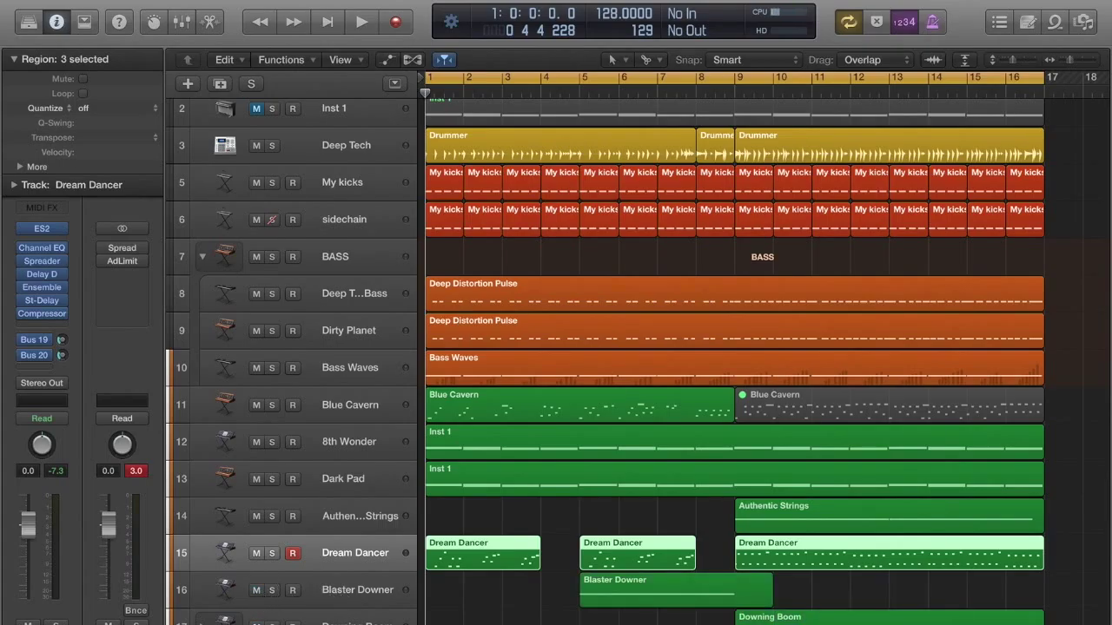
scroll(346, 549, "down", 1)
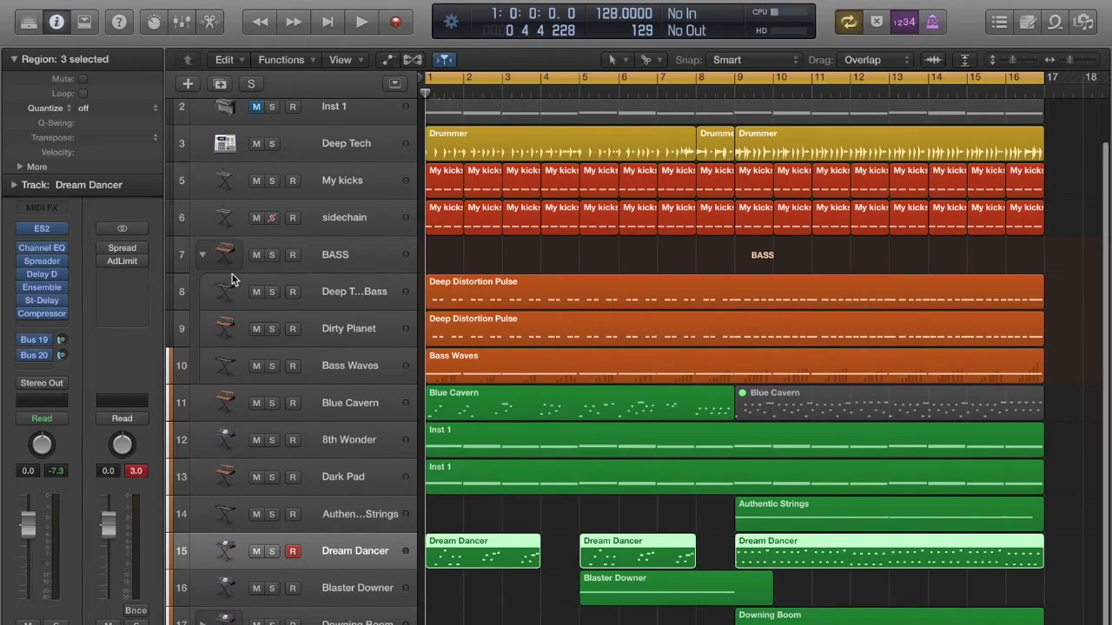
left_click(38, 21)
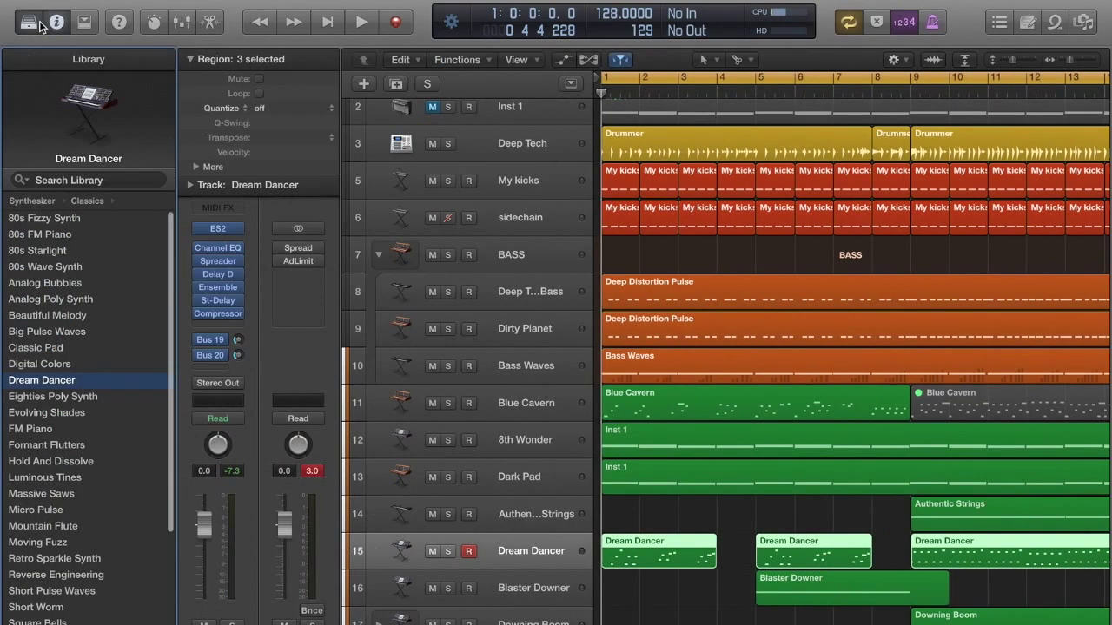
left_click(533, 595)
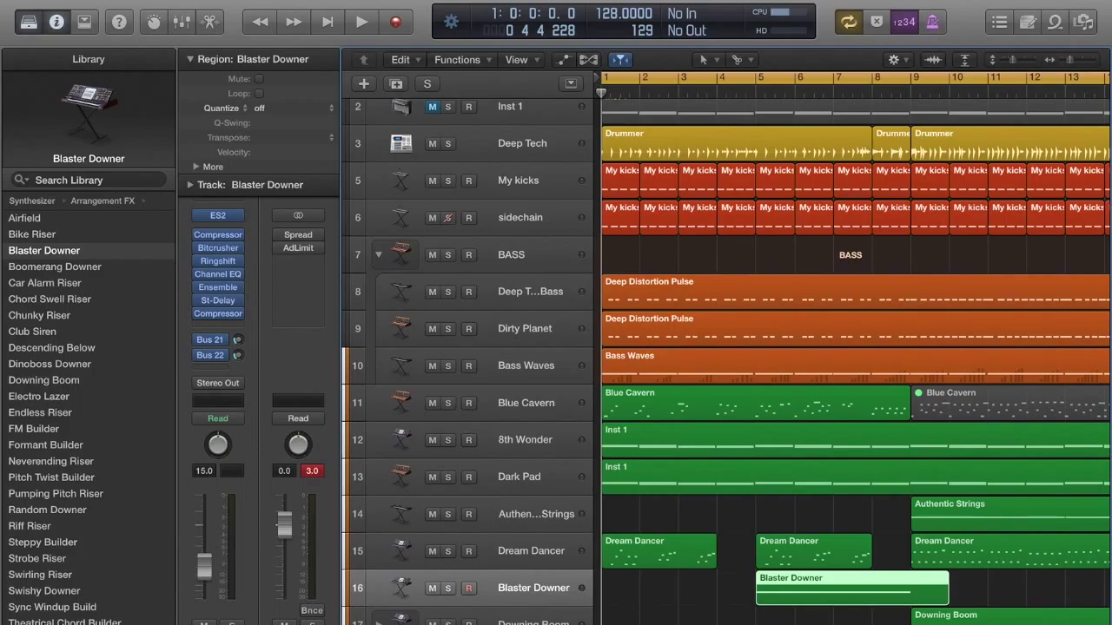
- Hide the Library with the Blaster Downer track selected and audition the full arrangement from bar 1
left_click(530, 619)
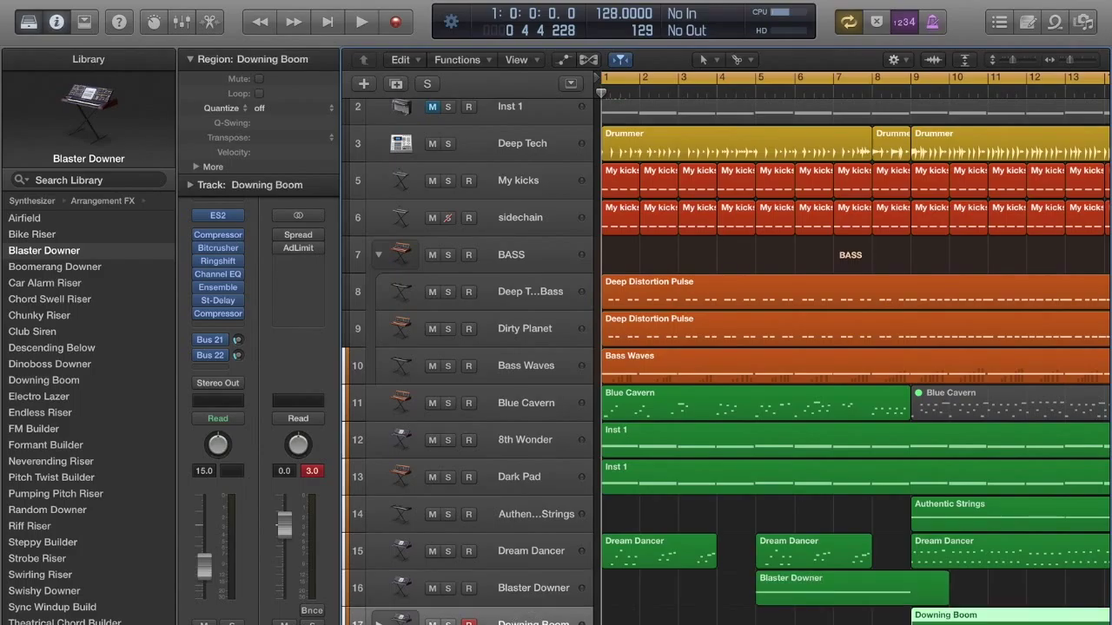
left_click(534, 596)
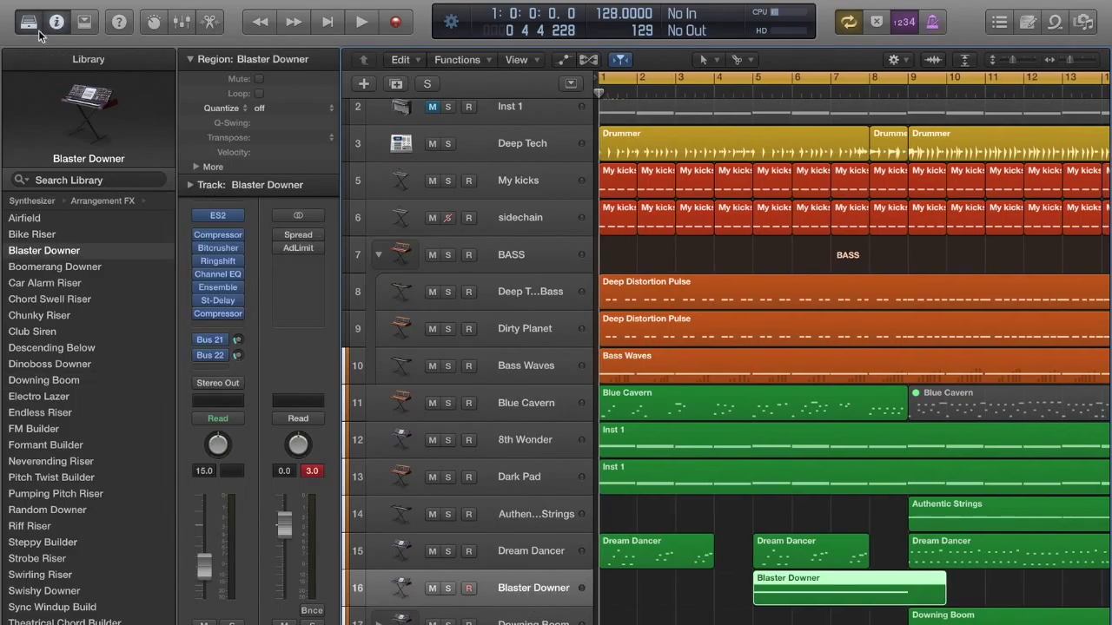
left_click(36, 30)
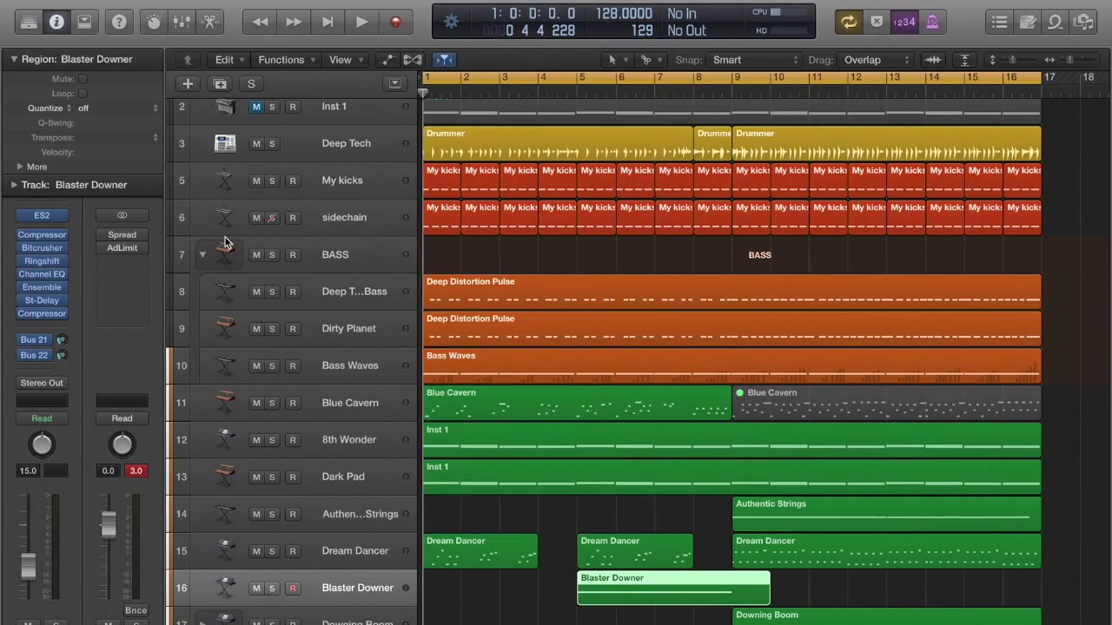
key("space")
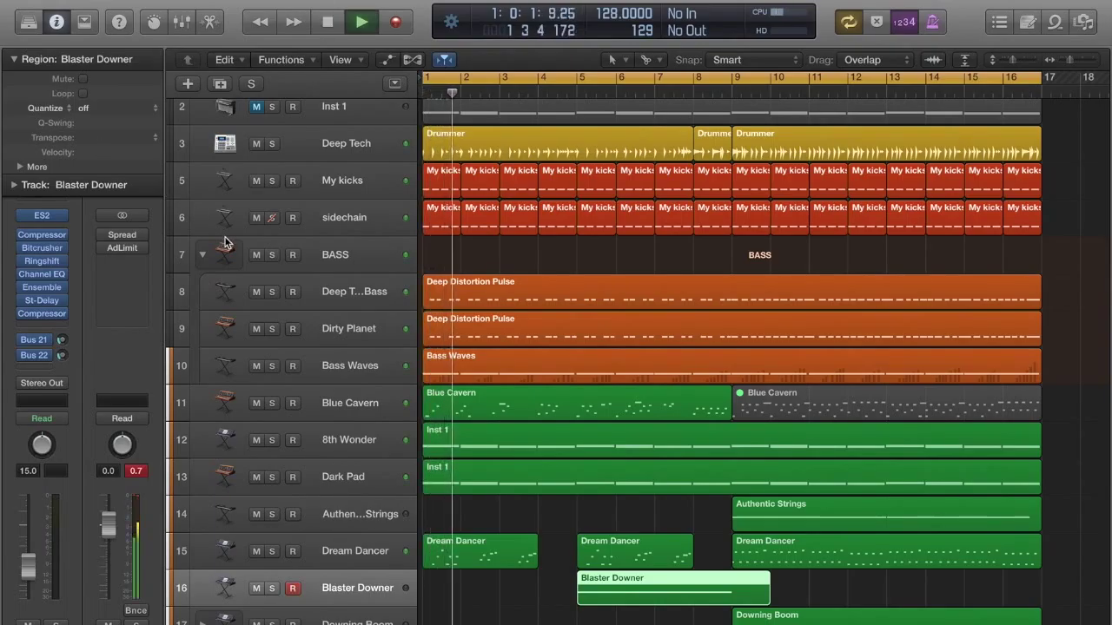
left_click(504, 591)
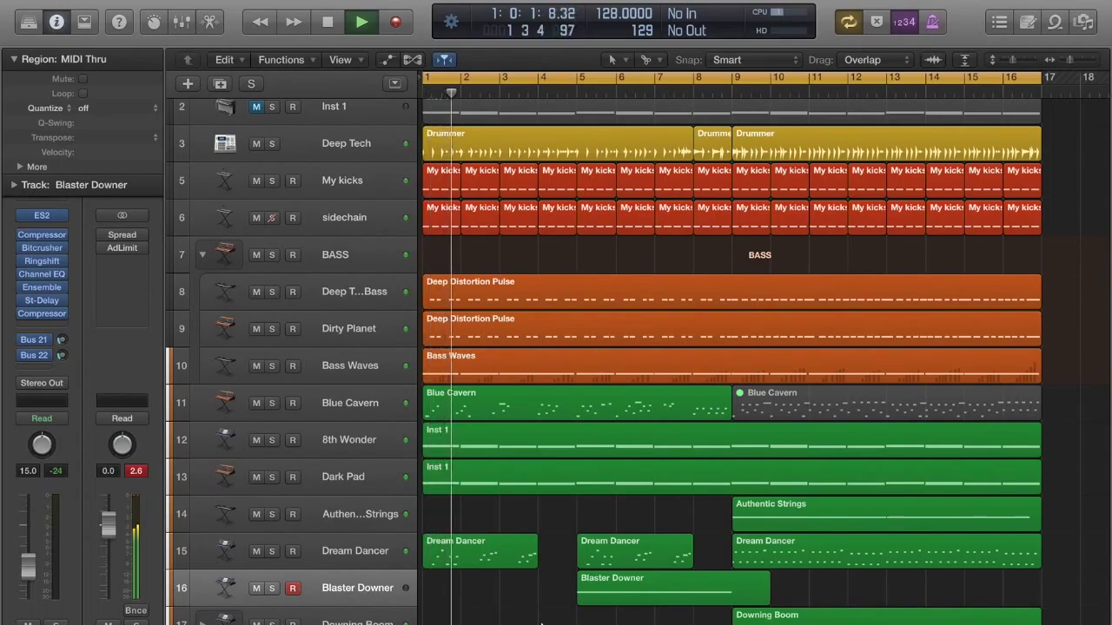
key("space")
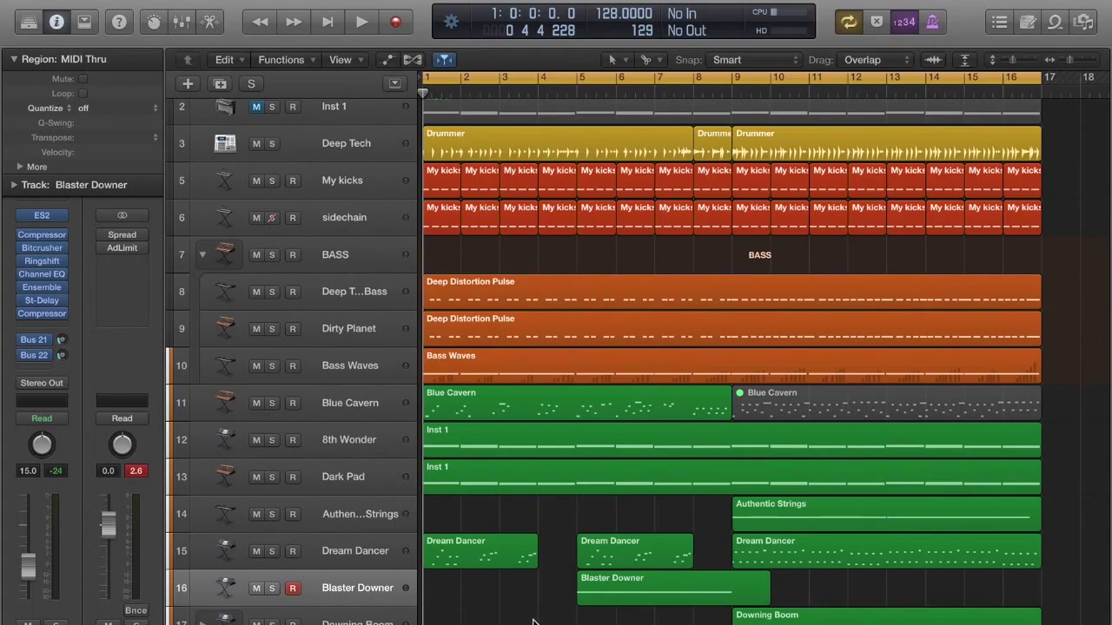
- Inspect the bypassed Adaptive Limiter and Stereo Spread settings on the output channel
left_click(124, 250)
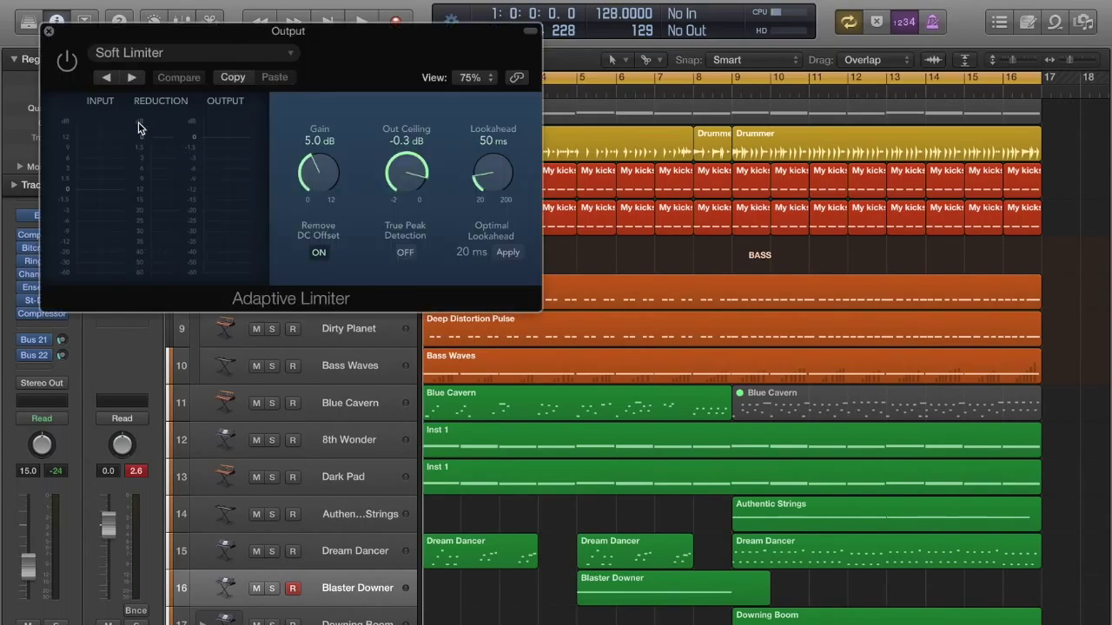
left_click(49, 31)
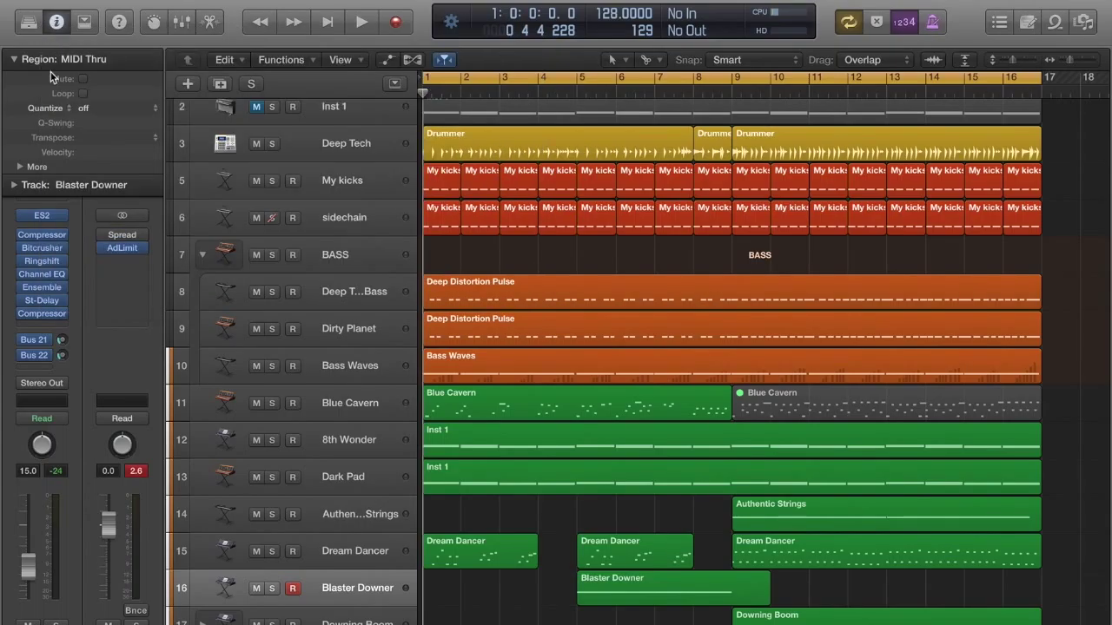
left_click(119, 236)
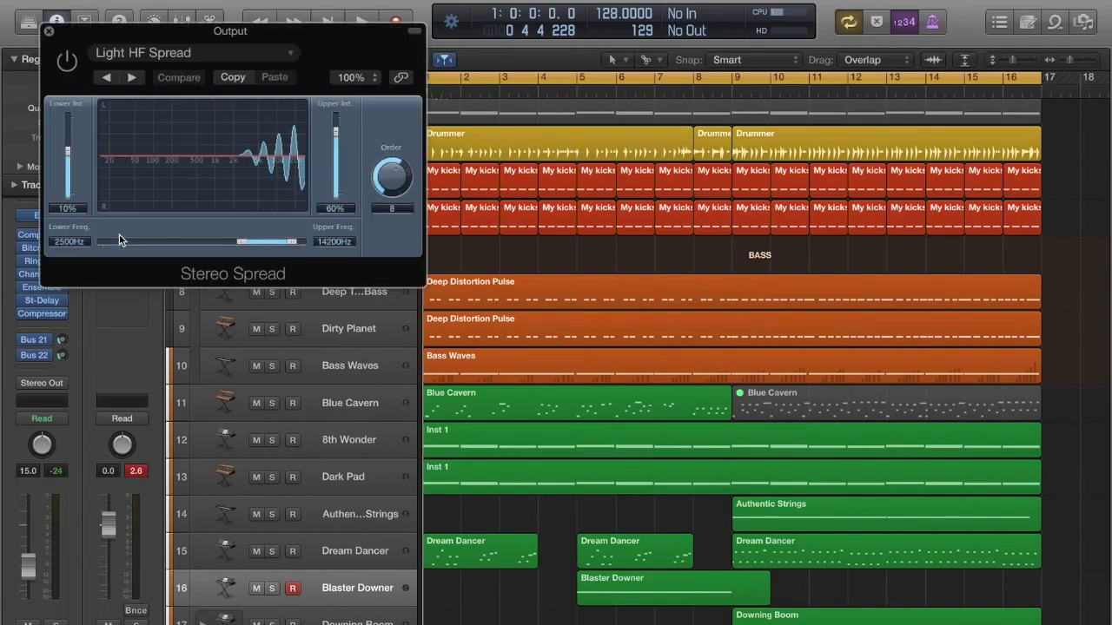
left_click(49, 33)
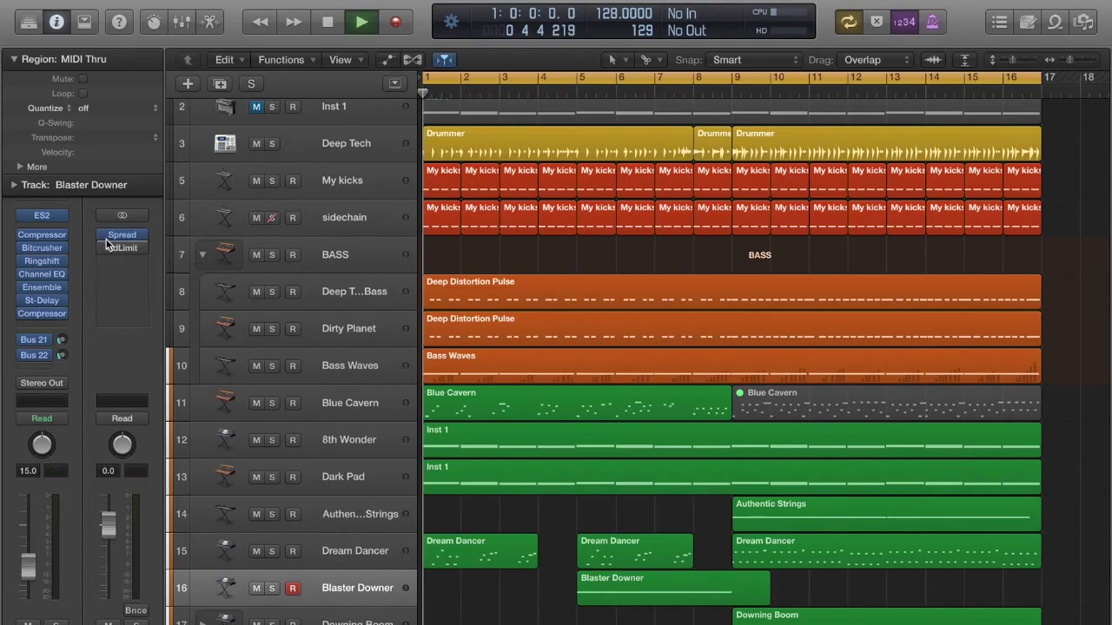
- Enable Stereo Spread and the Adaptive Limiter on the output, audition the full mix while checking the limiter's meters, and replay from bar 1
mouse_move(103, 239)
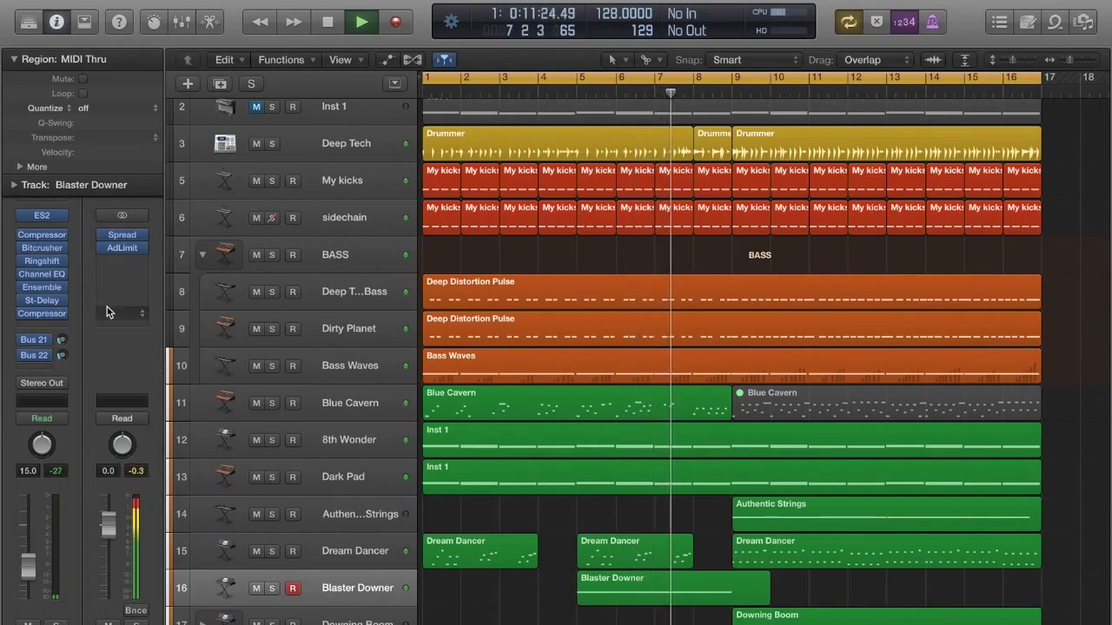
left_click(123, 250)
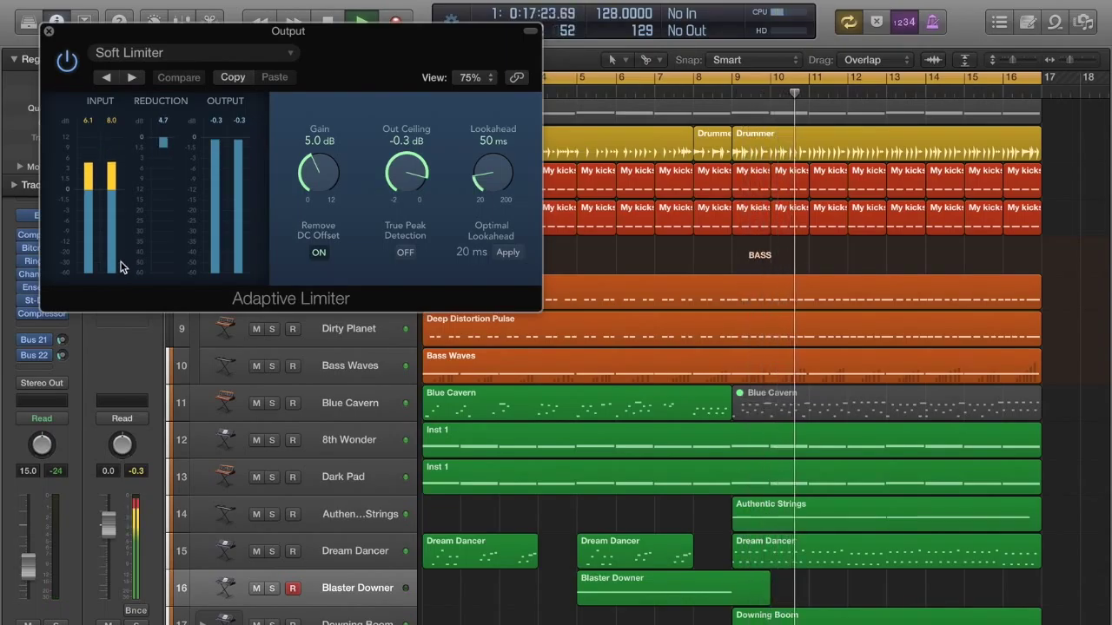
left_click(49, 32)
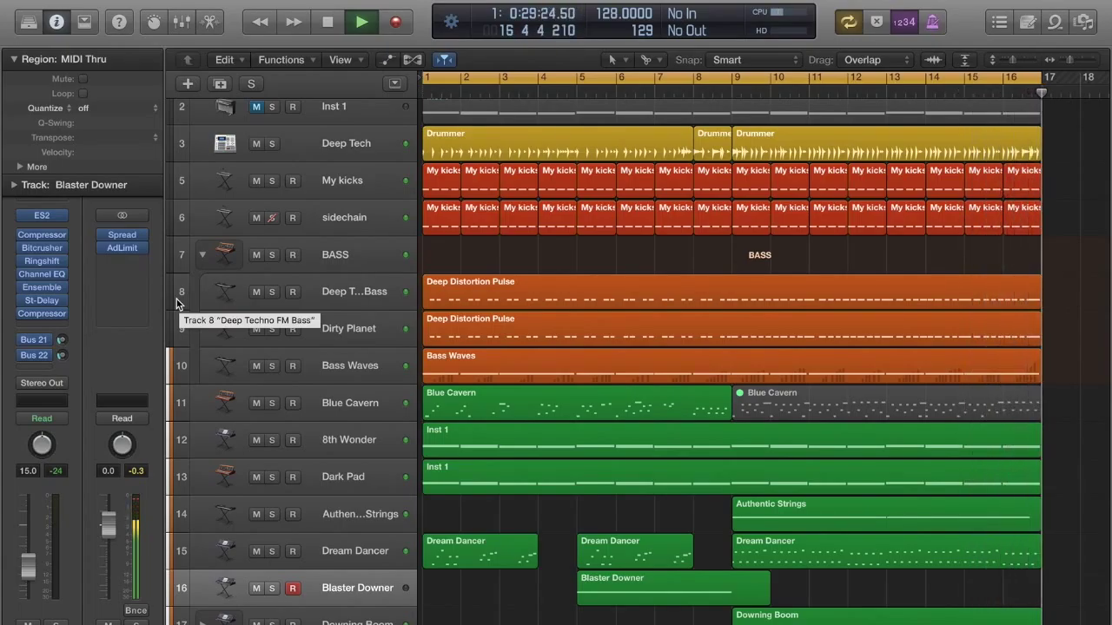
key("space")
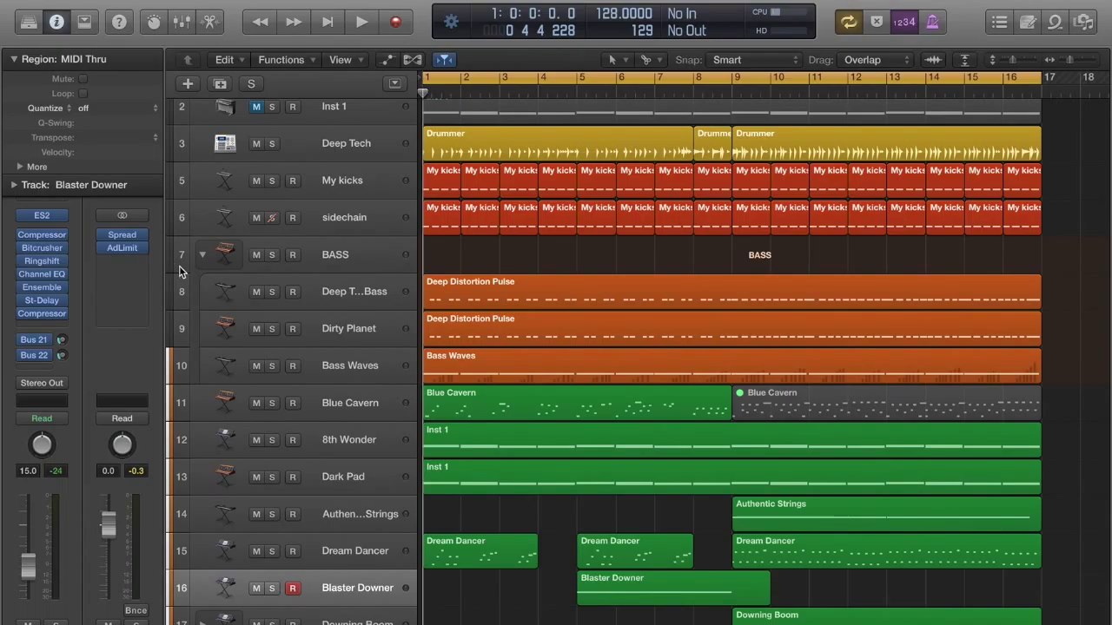
left_click(373, 27)
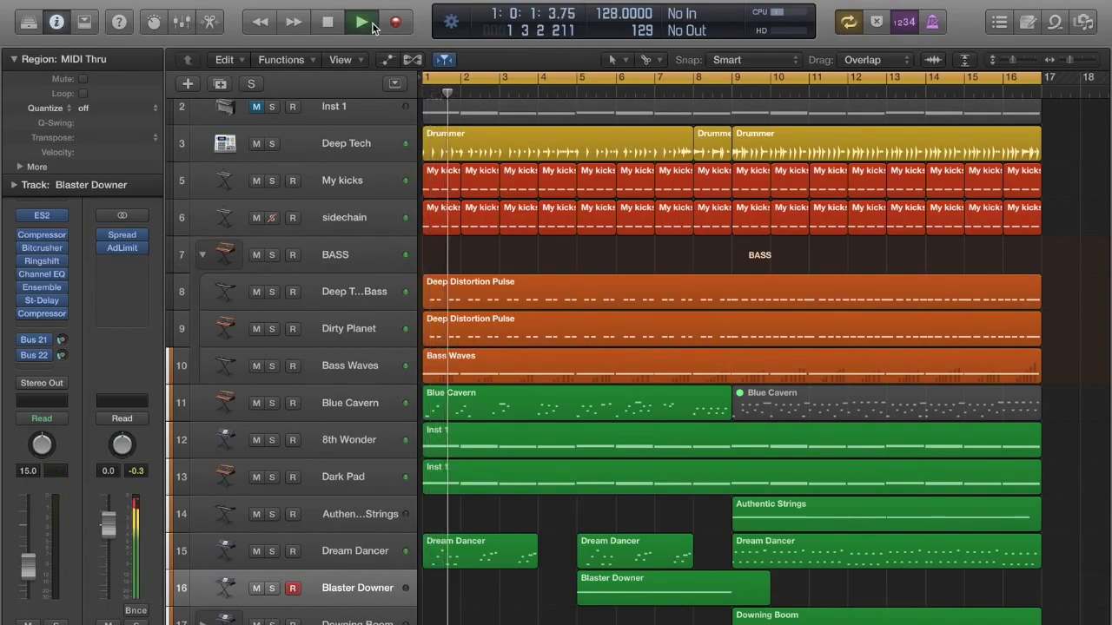